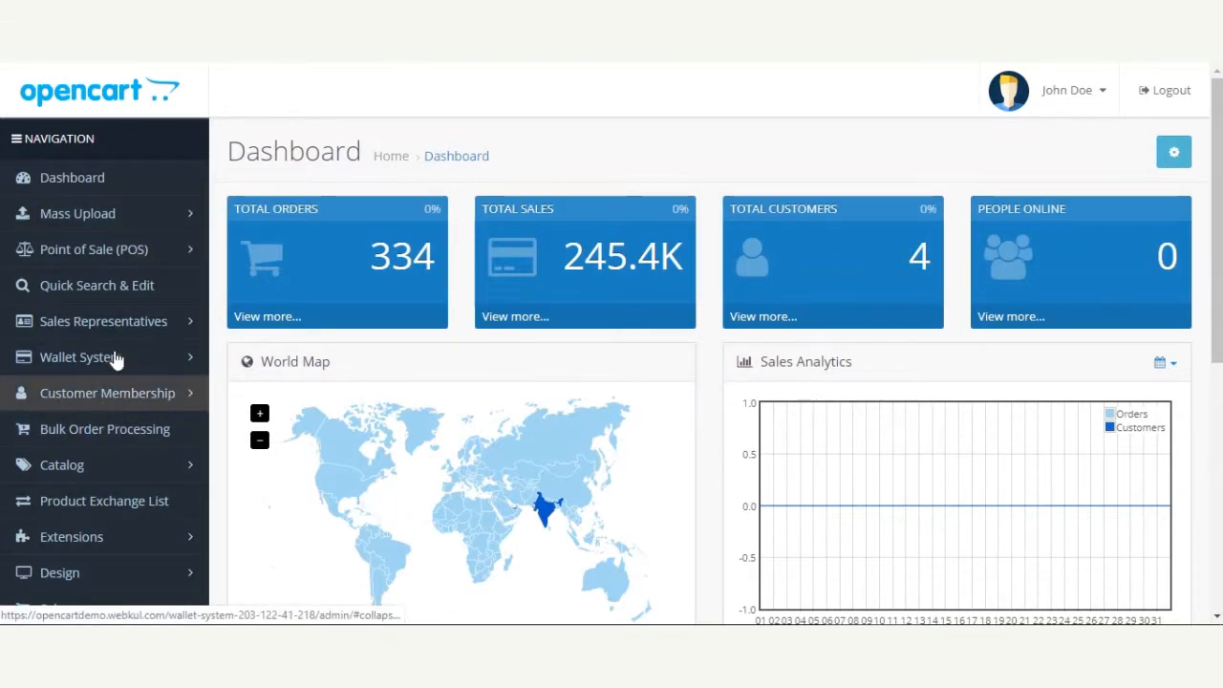
Open the store's extension list and filter it by the Modules extension type
left_click(120, 540)
scroll(120, 426, "down", 2)
left_click(103, 464)
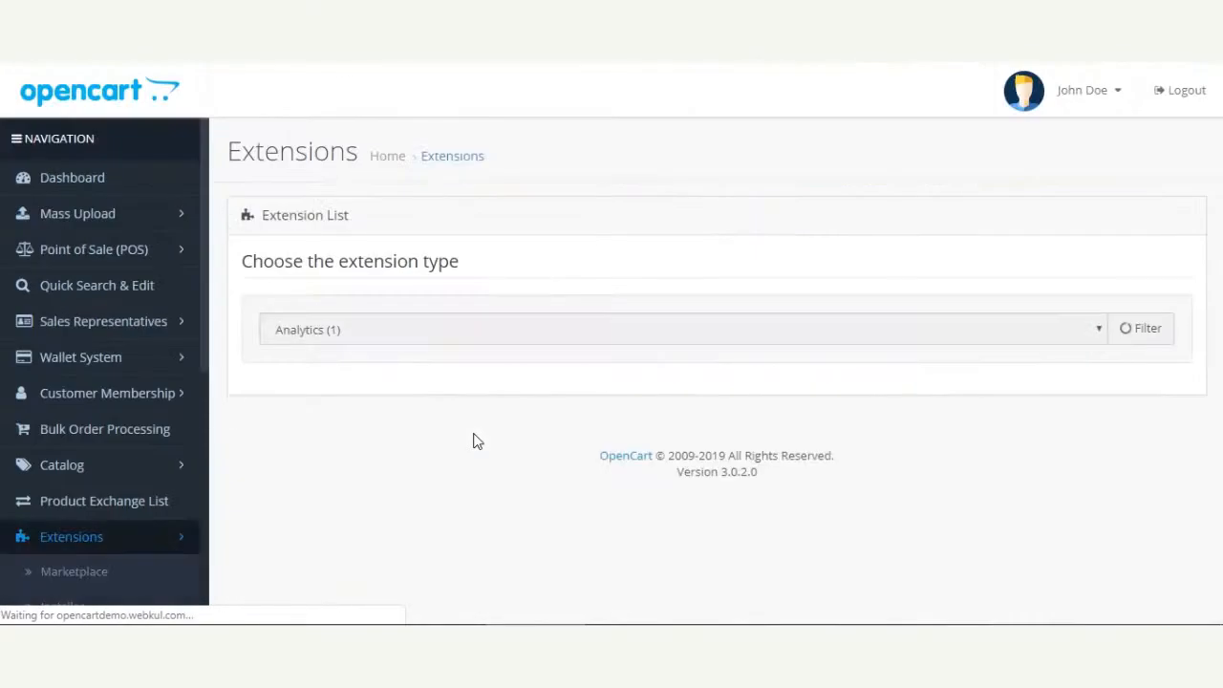
left_click(409, 326)
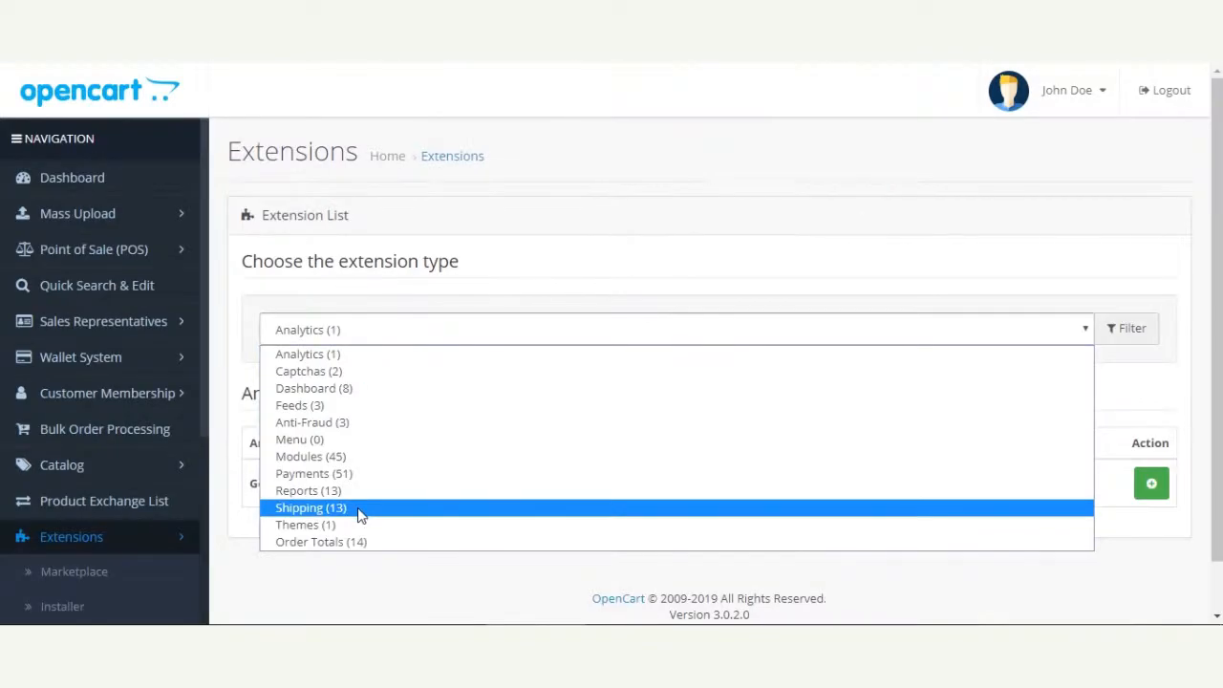
left_click(357, 455)
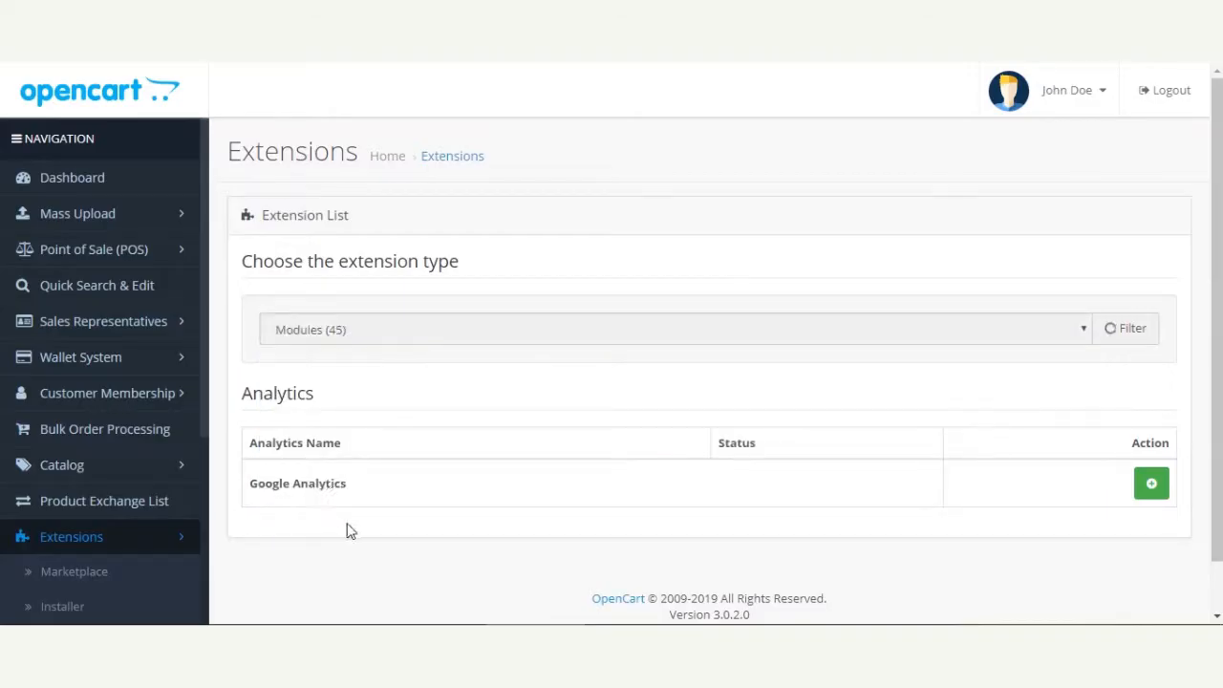
Open the Product Exchange module's configuration for editing
scroll(495, 482, "down", 3)
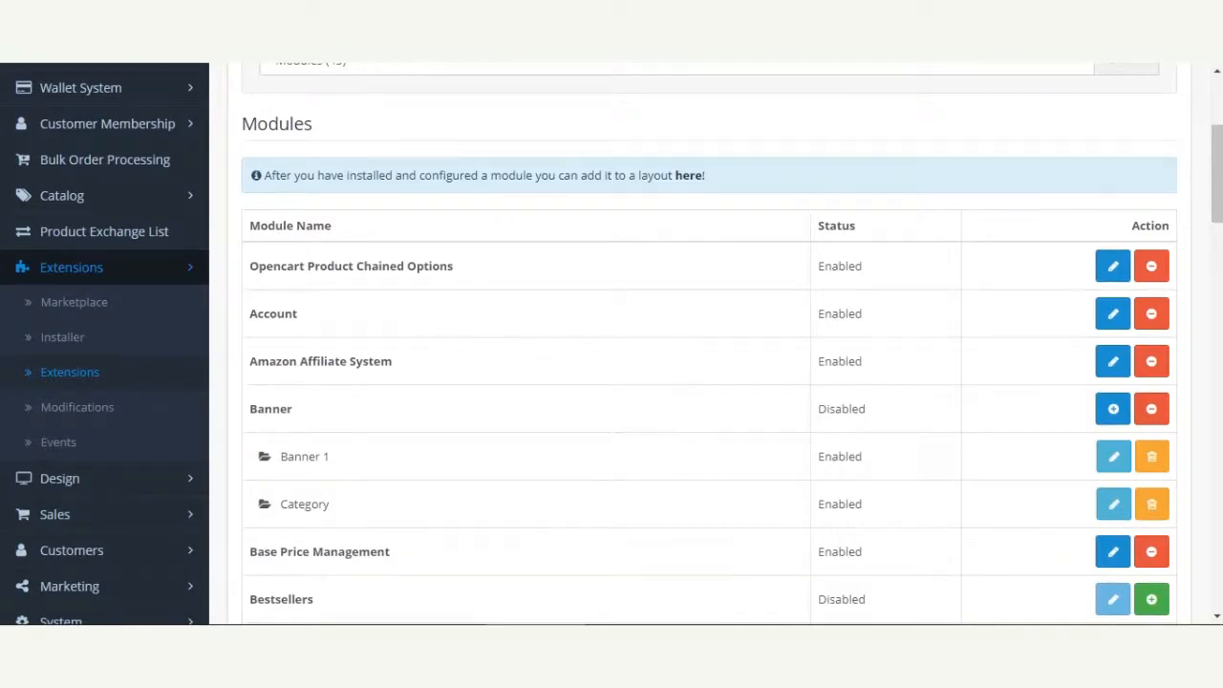
left_click_drag(1216, 208, 1217, 454)
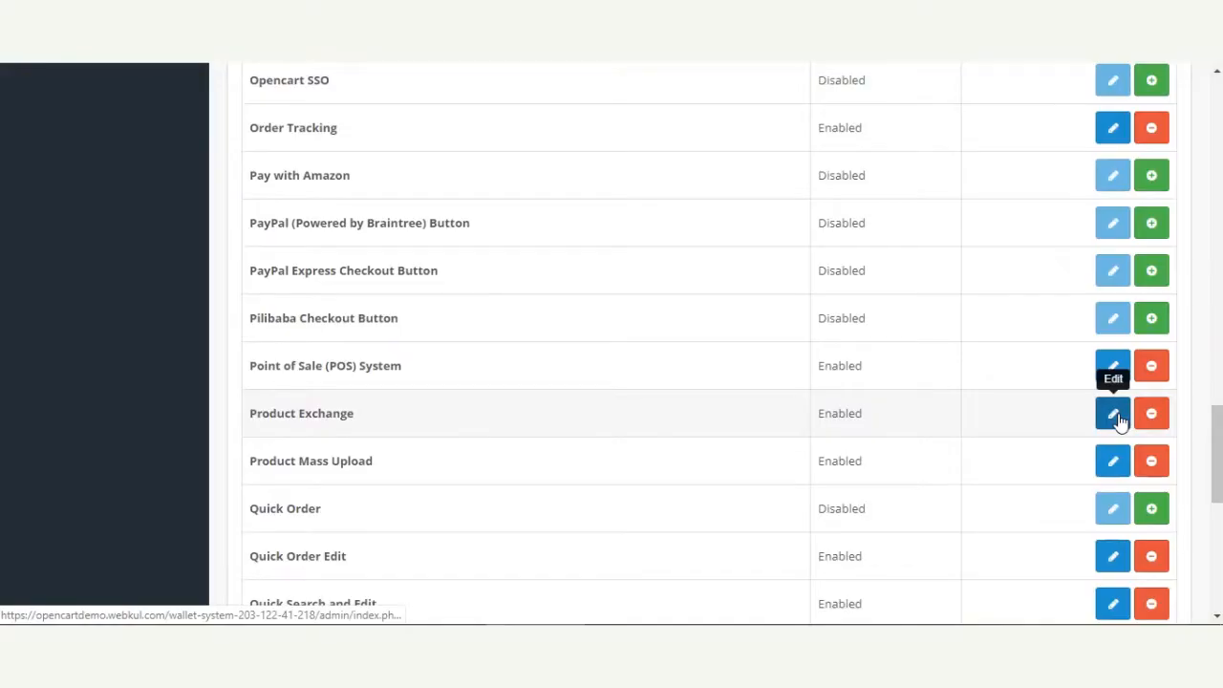
left_click(1114, 421)
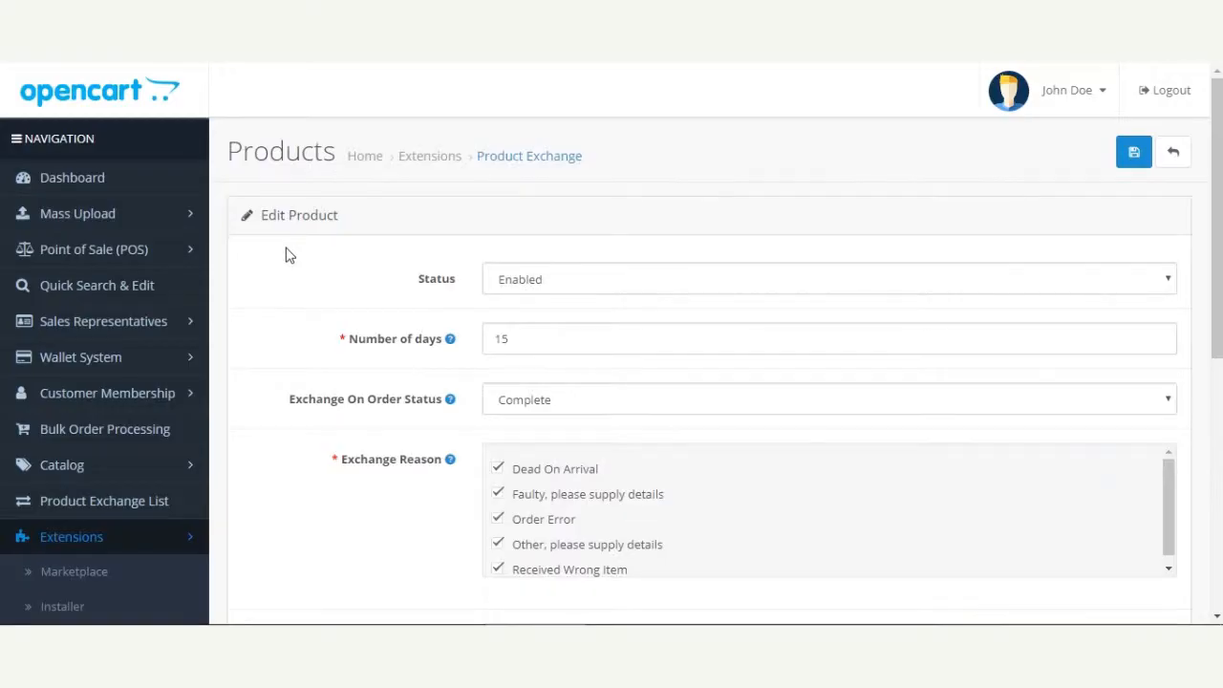
Set the Product Exchange module's status to Enabled
scroll(639, 344, "down", 1)
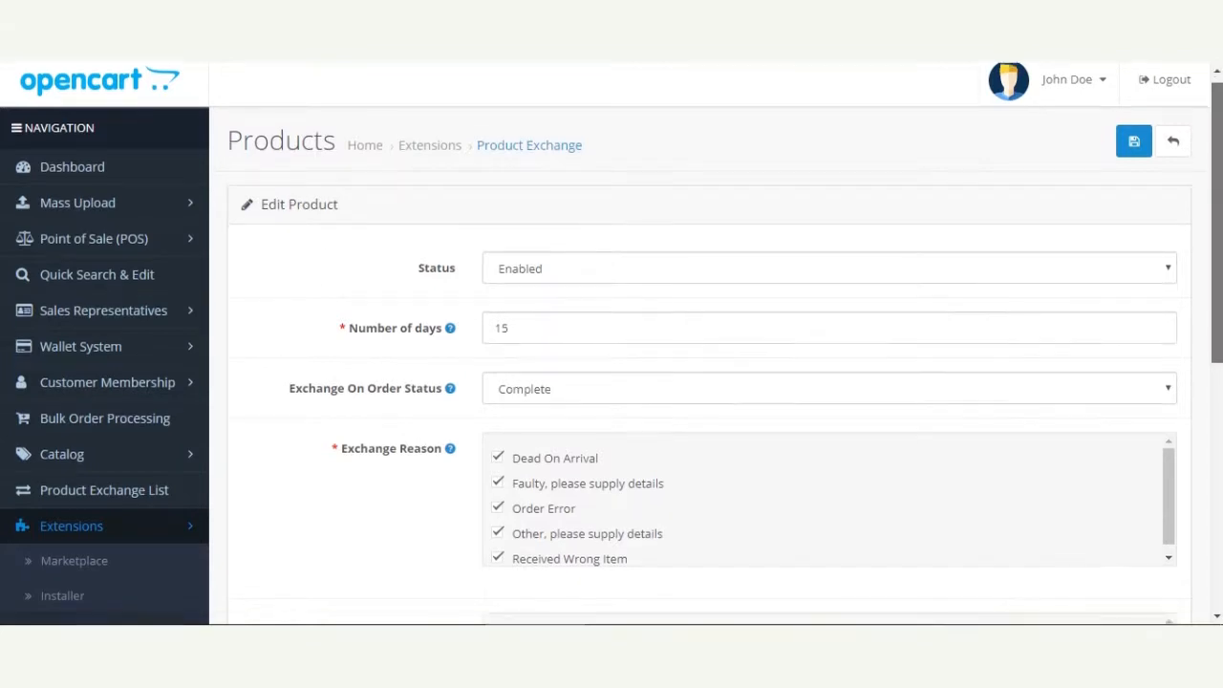
left_click(640, 215)
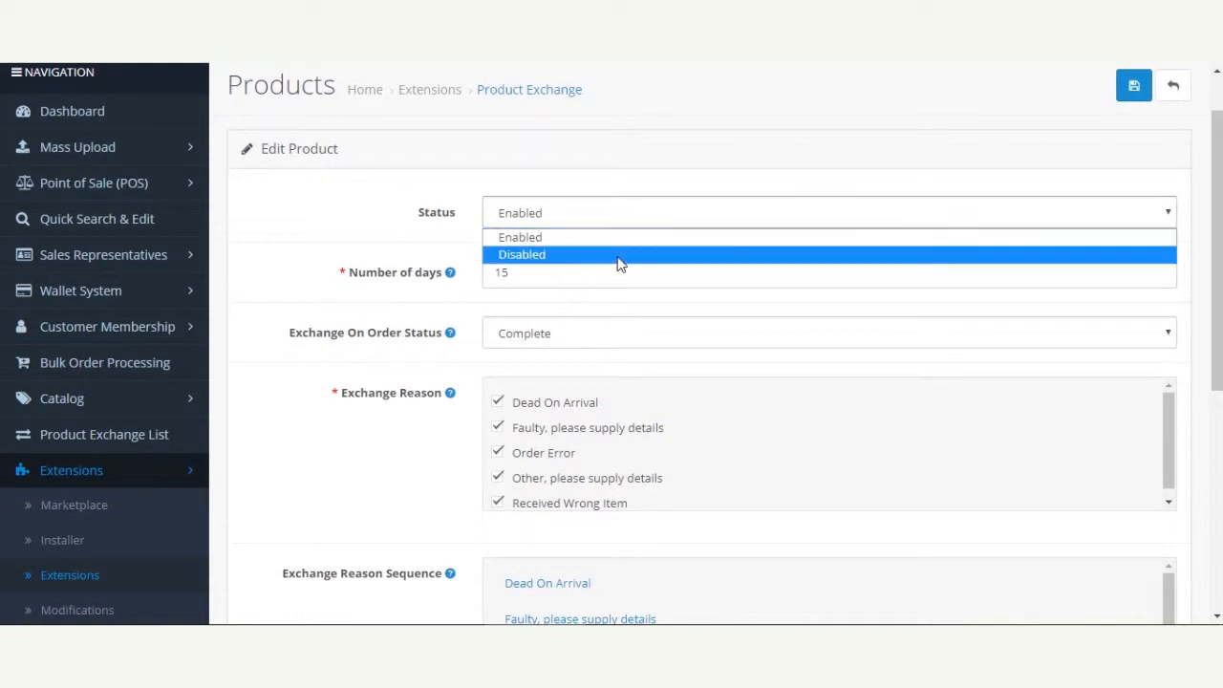
left_click(623, 240)
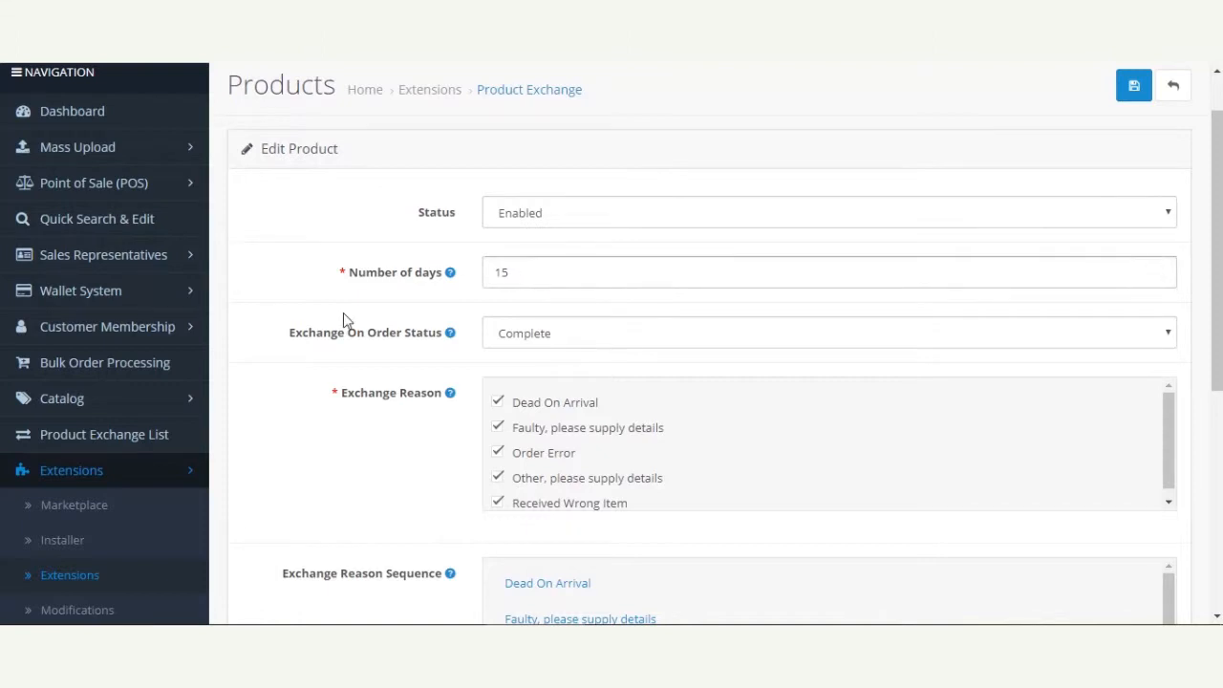
left_click(602, 214)
left_click(573, 237)
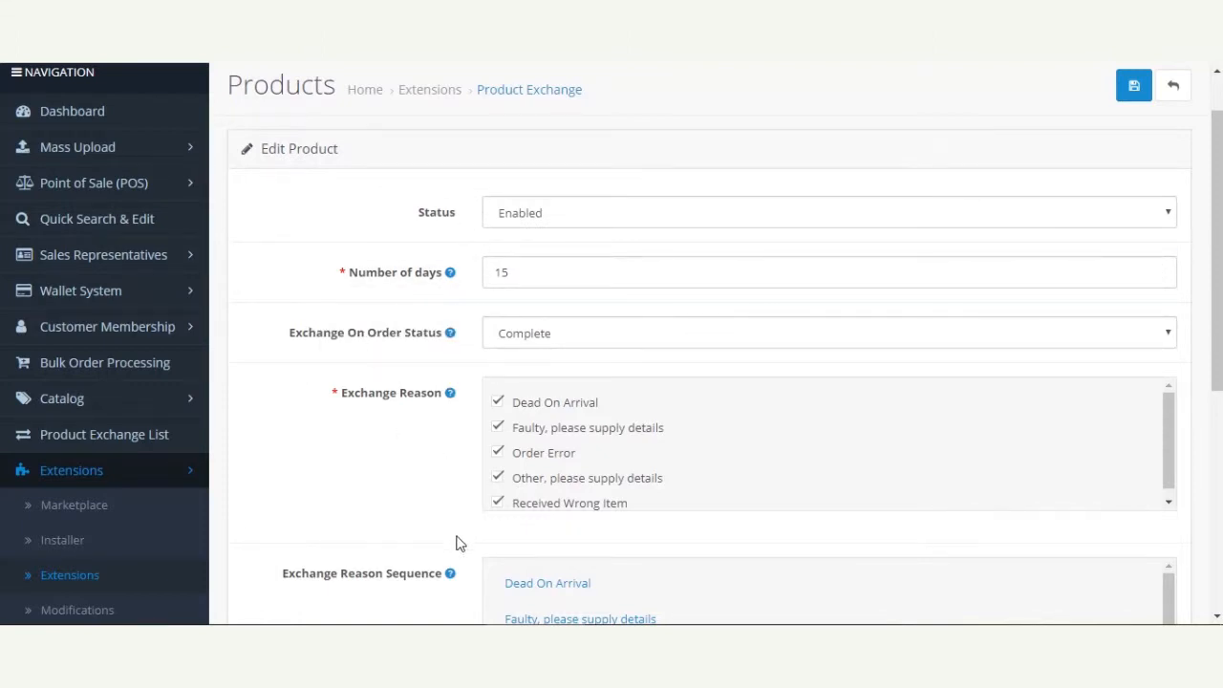
scroll(478, 539, "down", 3)
scroll(462, 516, "down", 2)
scroll(450, 338, "up", 6)
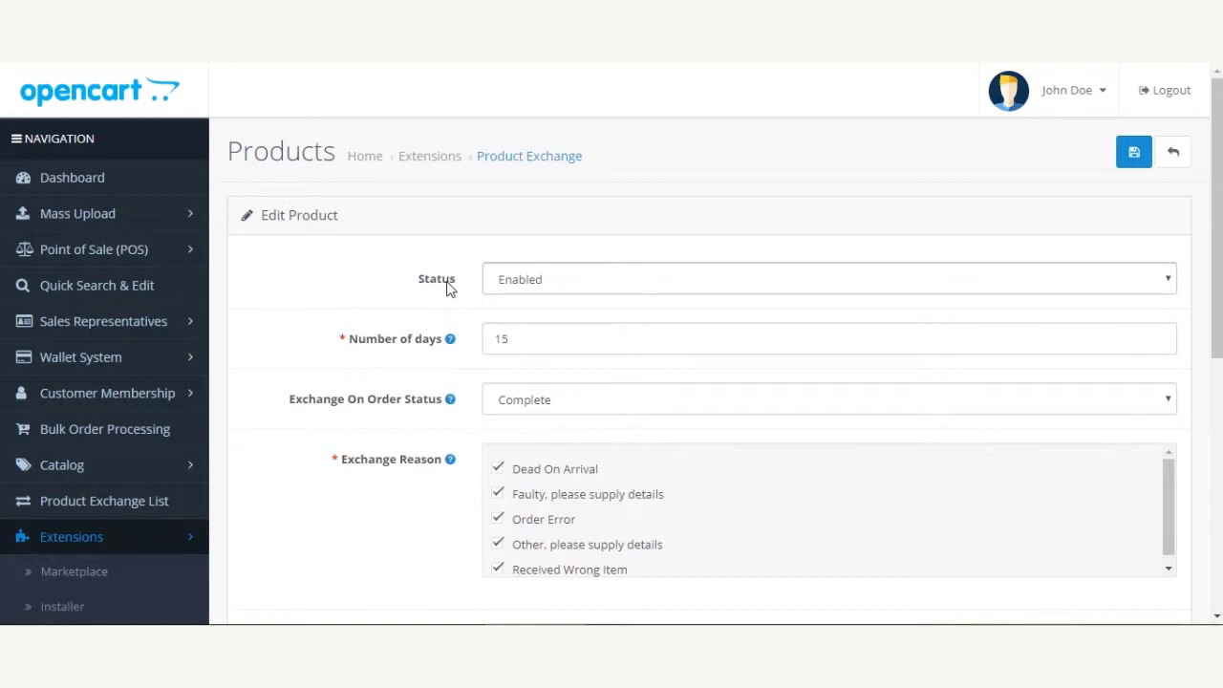
left_click(516, 286)
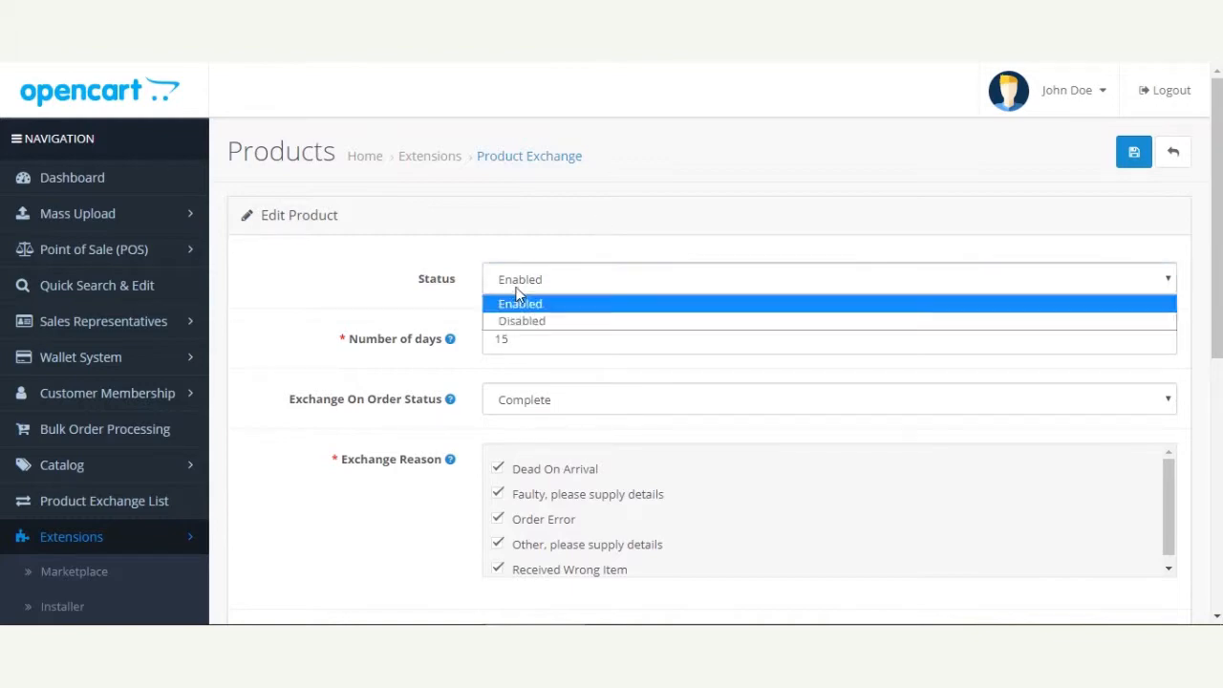
left_click(513, 303)
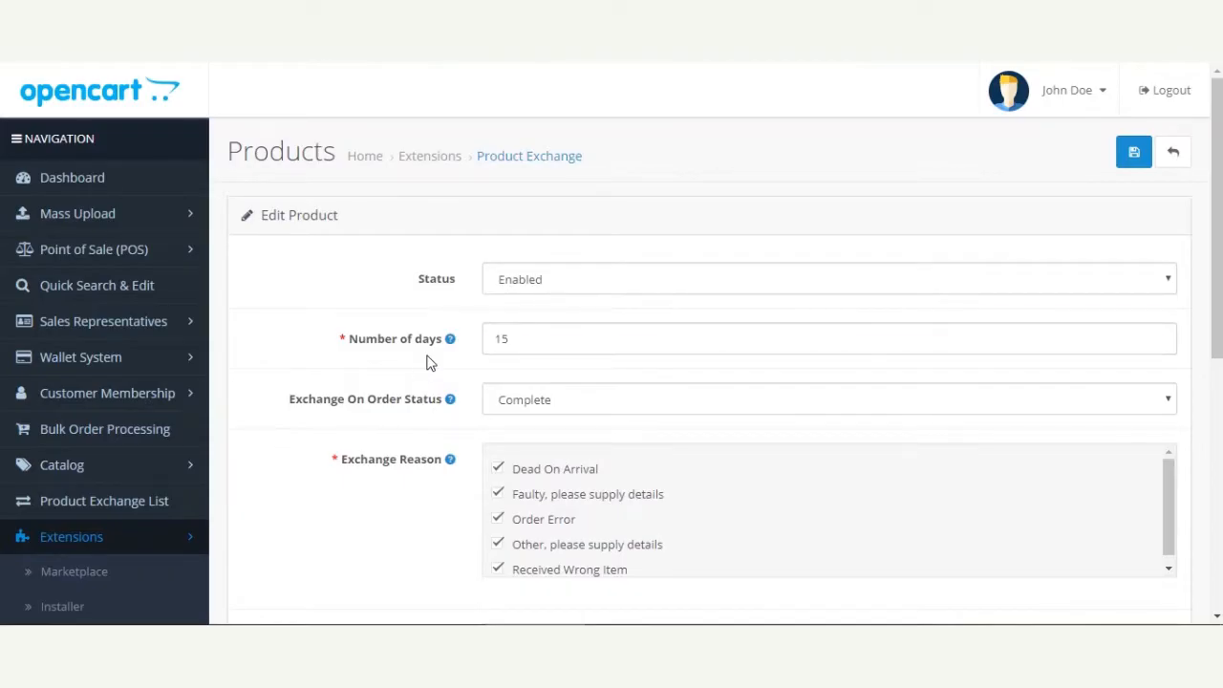
Examine the Number of days setting and the order statuses available for Exchange On Order Status
left_click_drag(524, 340, 485, 342)
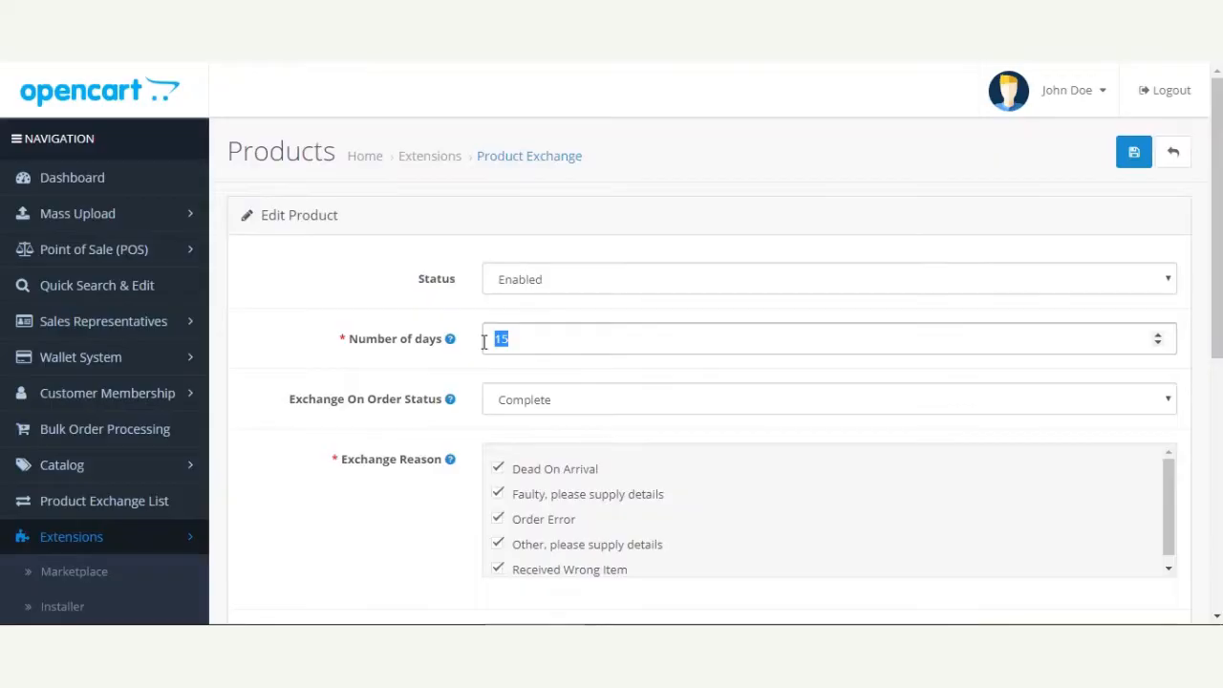
left_click(482, 361)
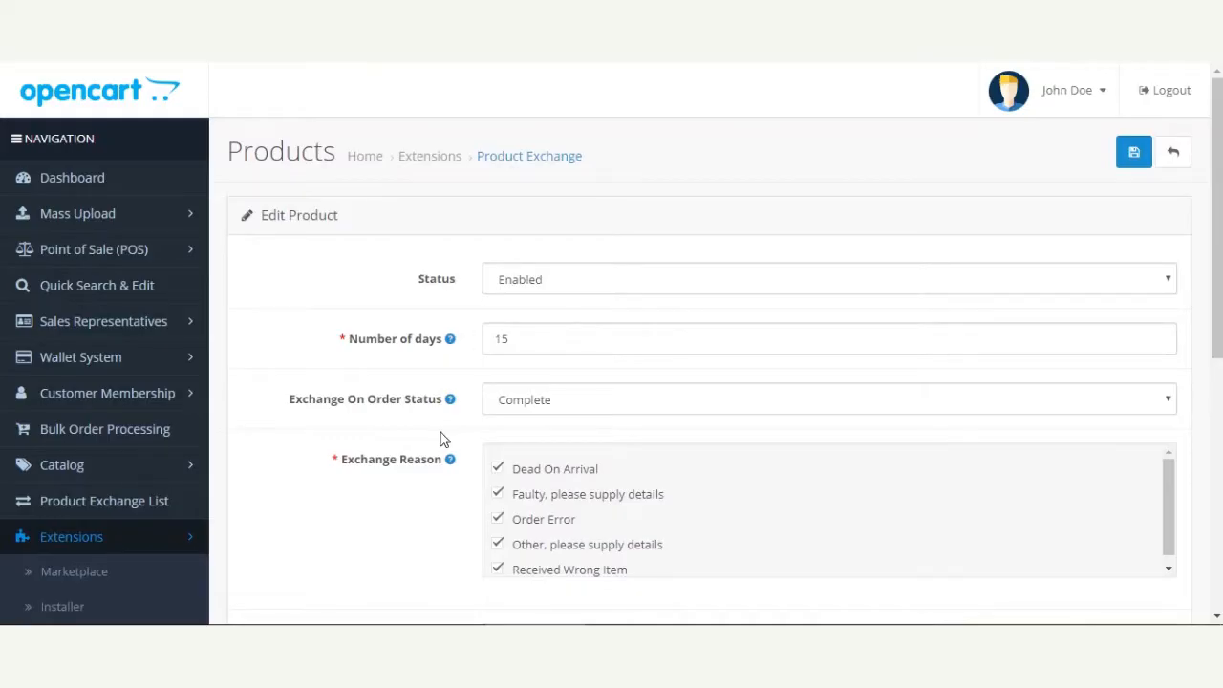
left_click(512, 415)
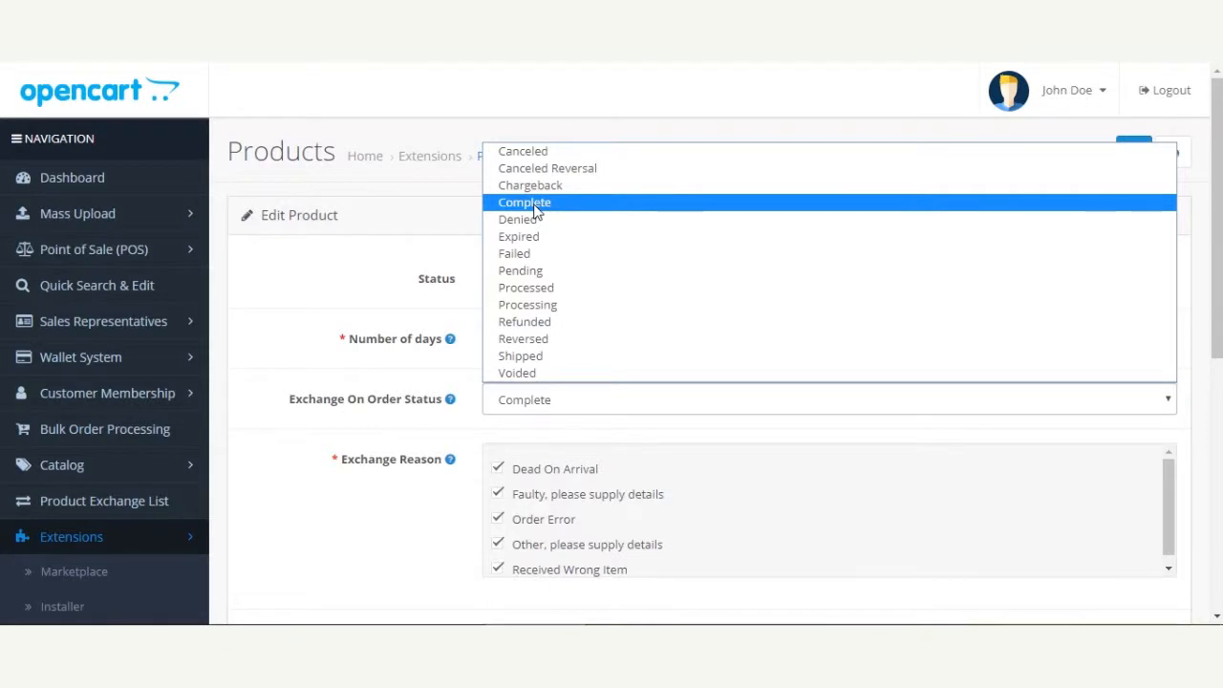
left_click(289, 303)
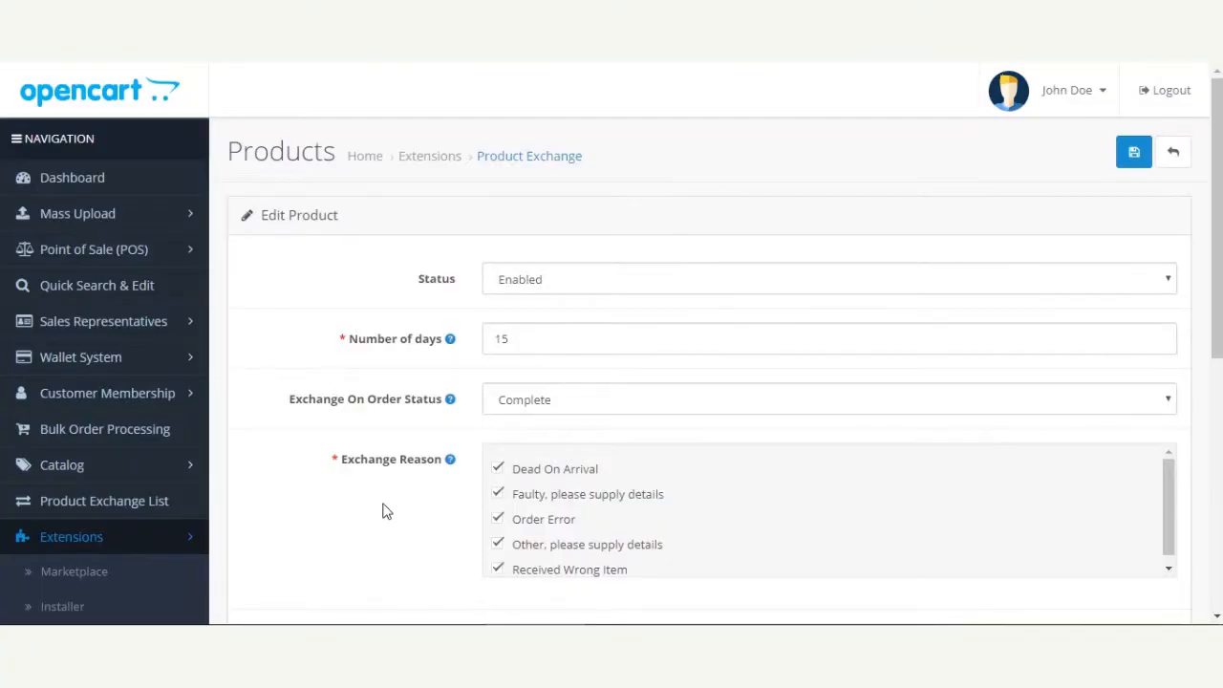
Deselect and reselect the exchange reasons "Dead On Arrival" and "Faulty, please supply details"
scroll(570, 496, "down", 1)
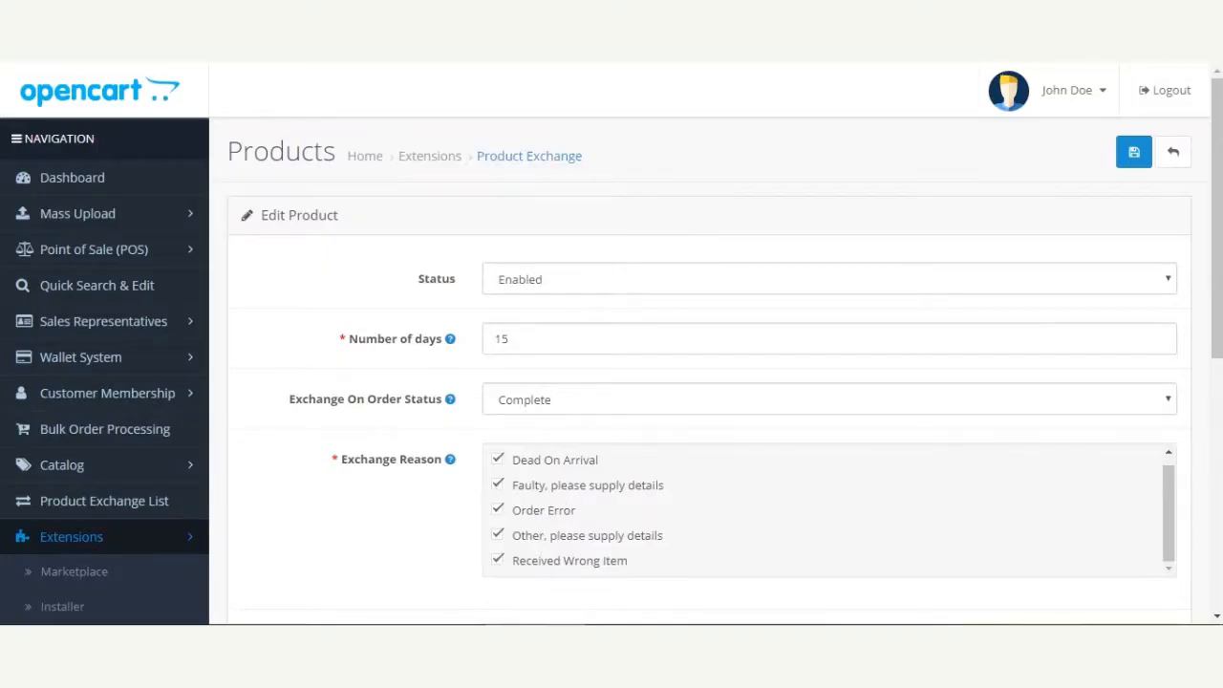
left_click_drag(1217, 348, 1217, 399)
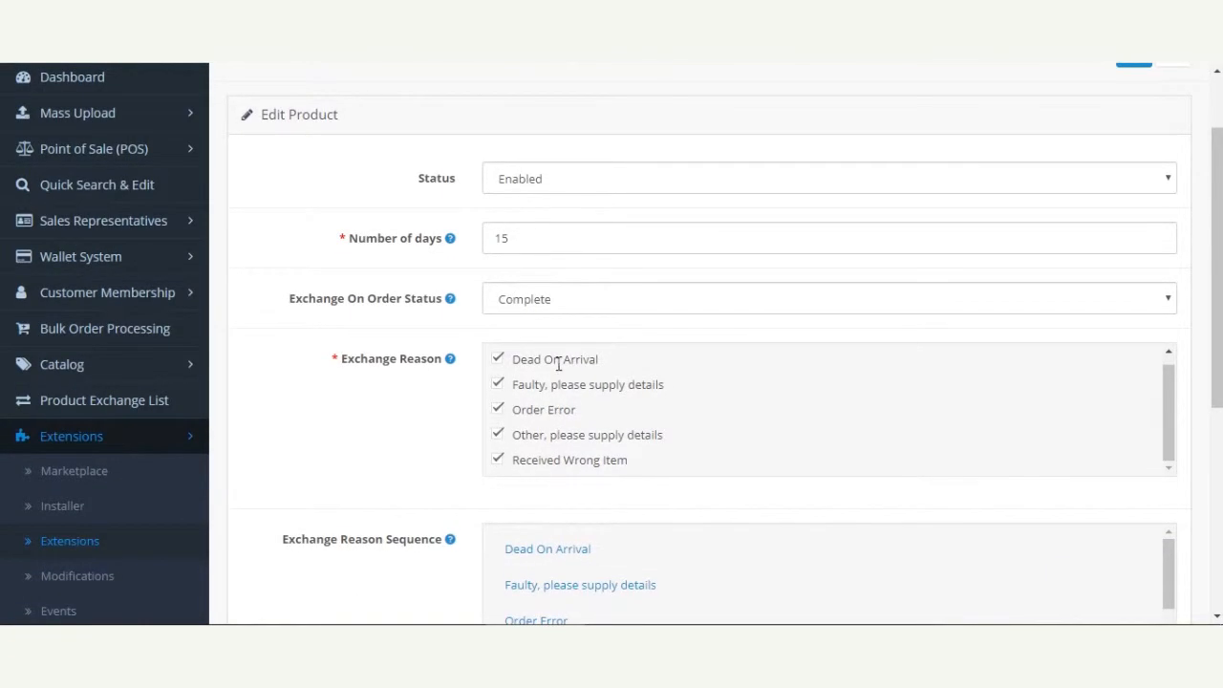
left_click(498, 383)
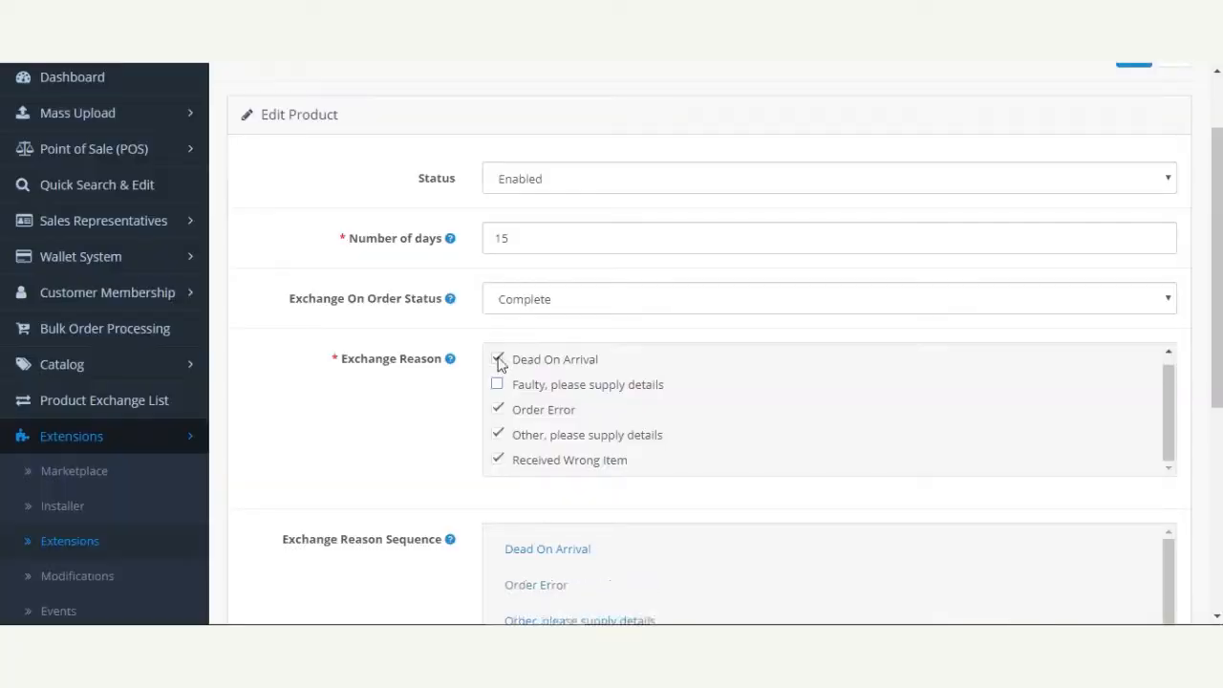
left_click(497, 361)
left_click(497, 359)
left_click(498, 384)
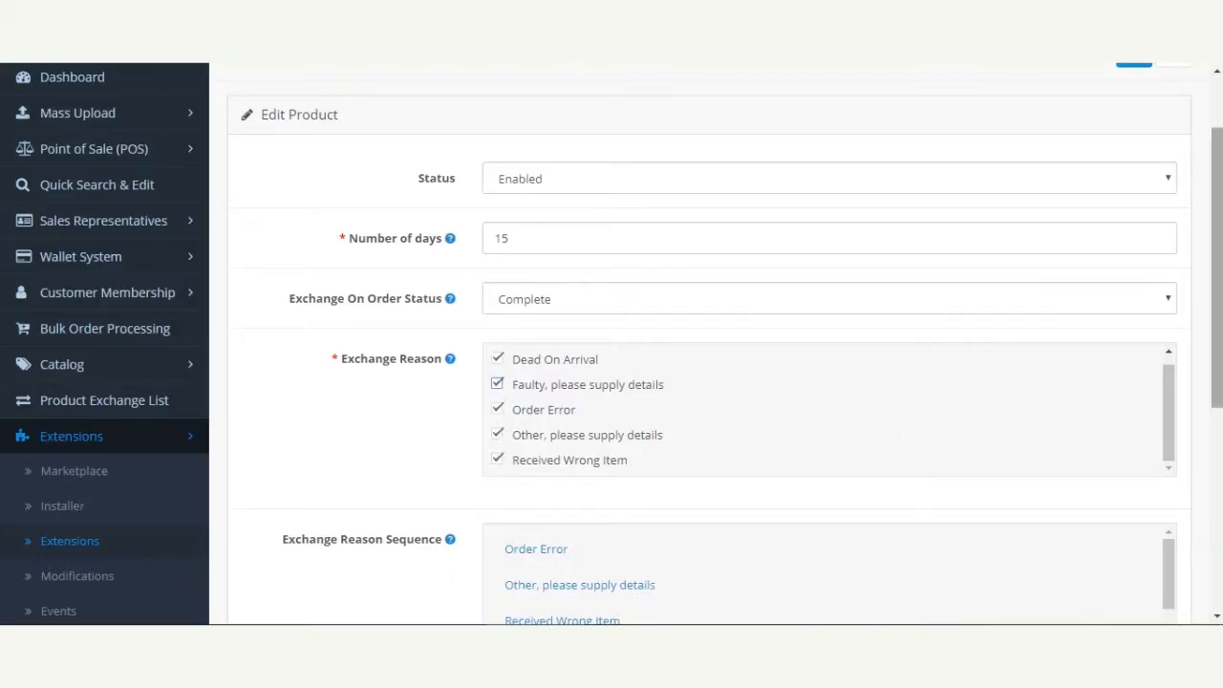
Reorder the Exchange Reason Sequence so Received Wrong Item comes first and Dead On Arrival second
left_click_drag(1217, 267, 1217, 371)
mouse_move(293, 341)
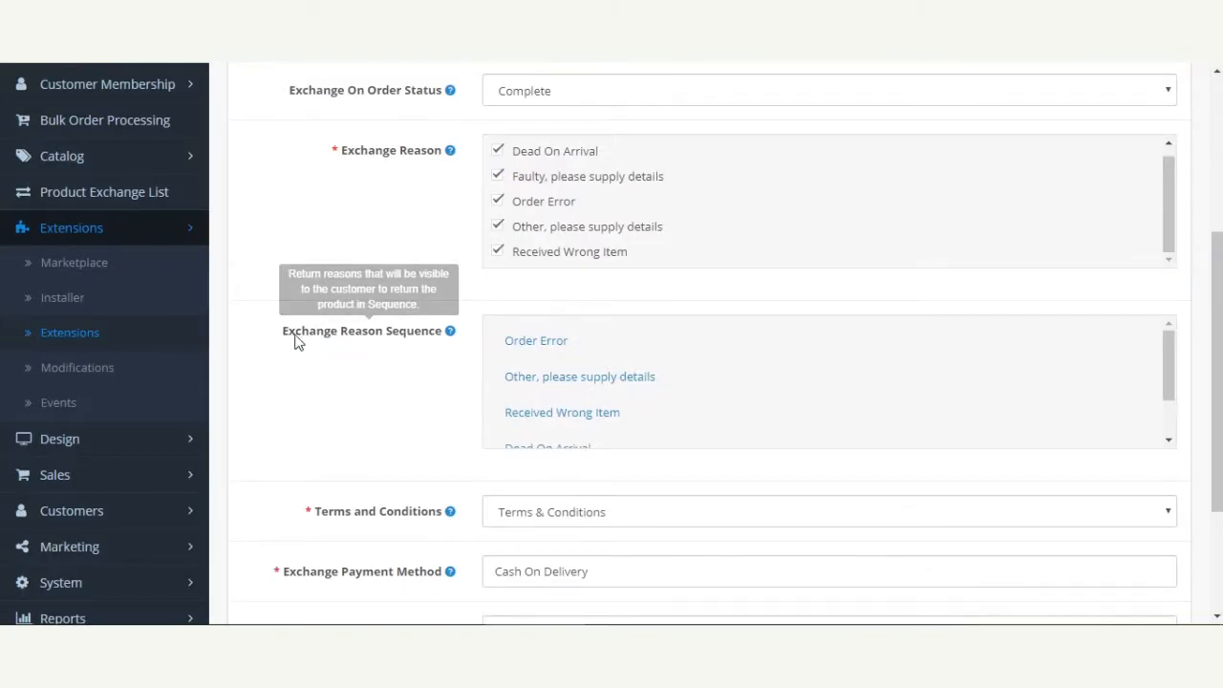
left_click_drag(287, 341, 432, 344)
left_click(404, 396)
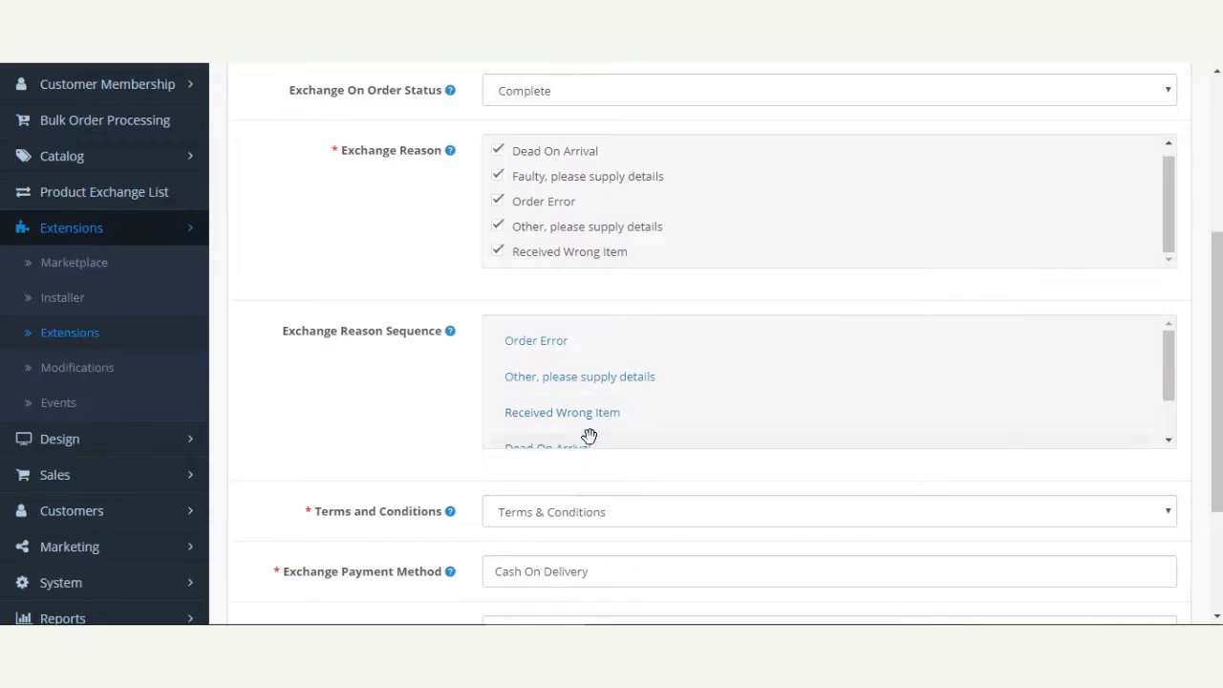
left_click_drag(587, 415, 582, 331)
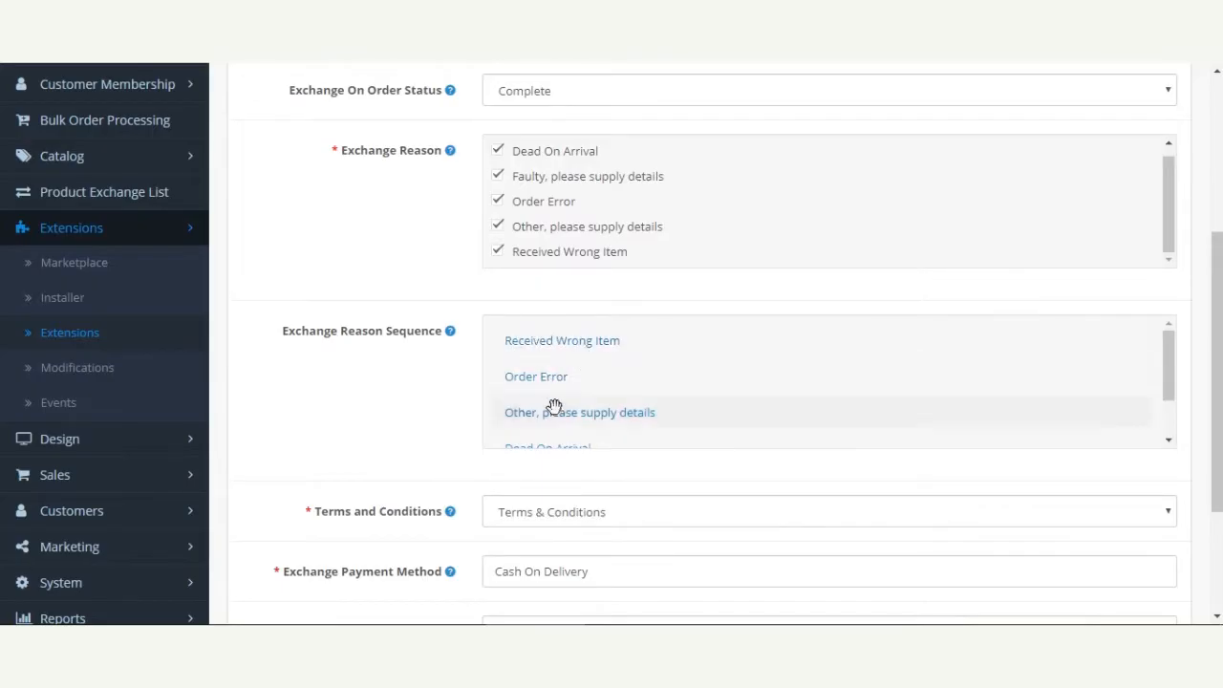
scroll(611, 401, "down", 1)
left_click_drag(589, 393, 622, 376)
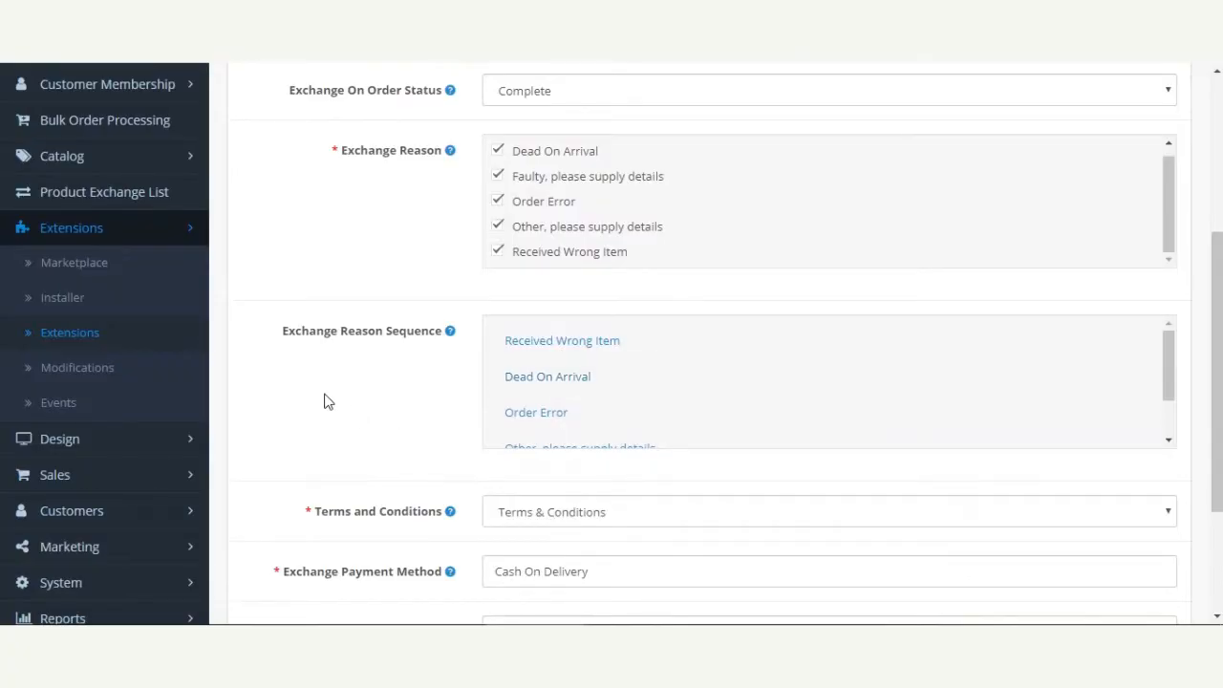
Examine the options available for Terms and Conditions, Exchange Payment Method and Exchange Shipping Method
scroll(334, 383, "down", 2)
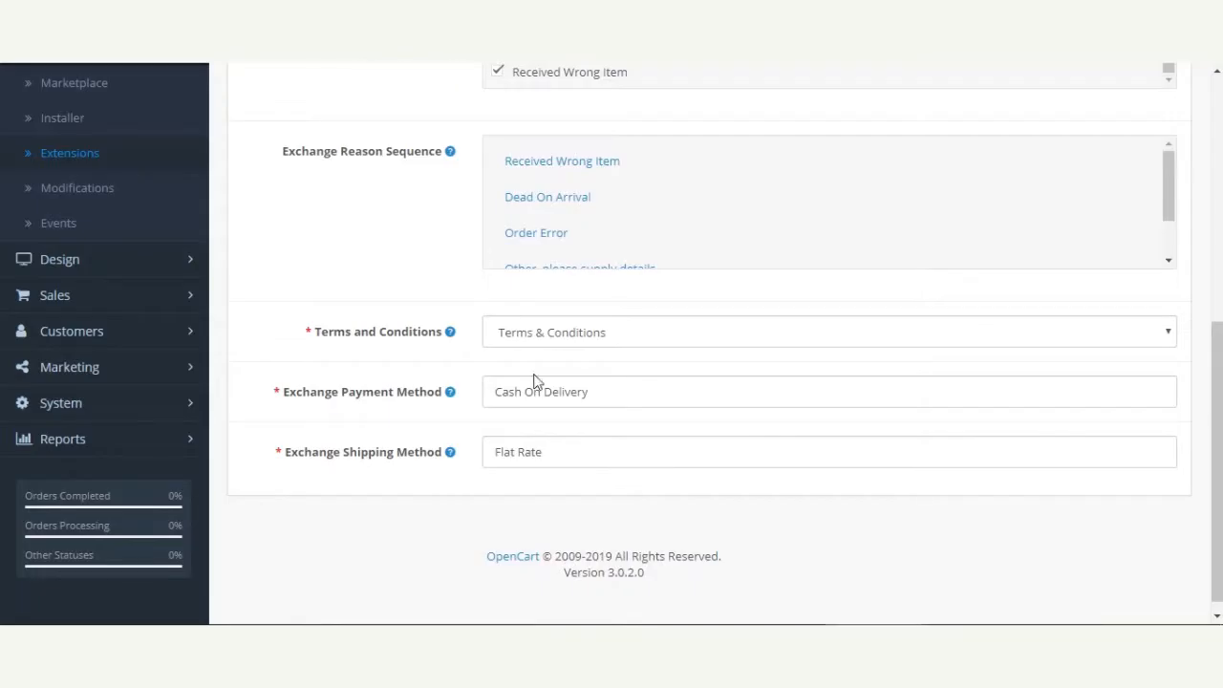
left_click(698, 346)
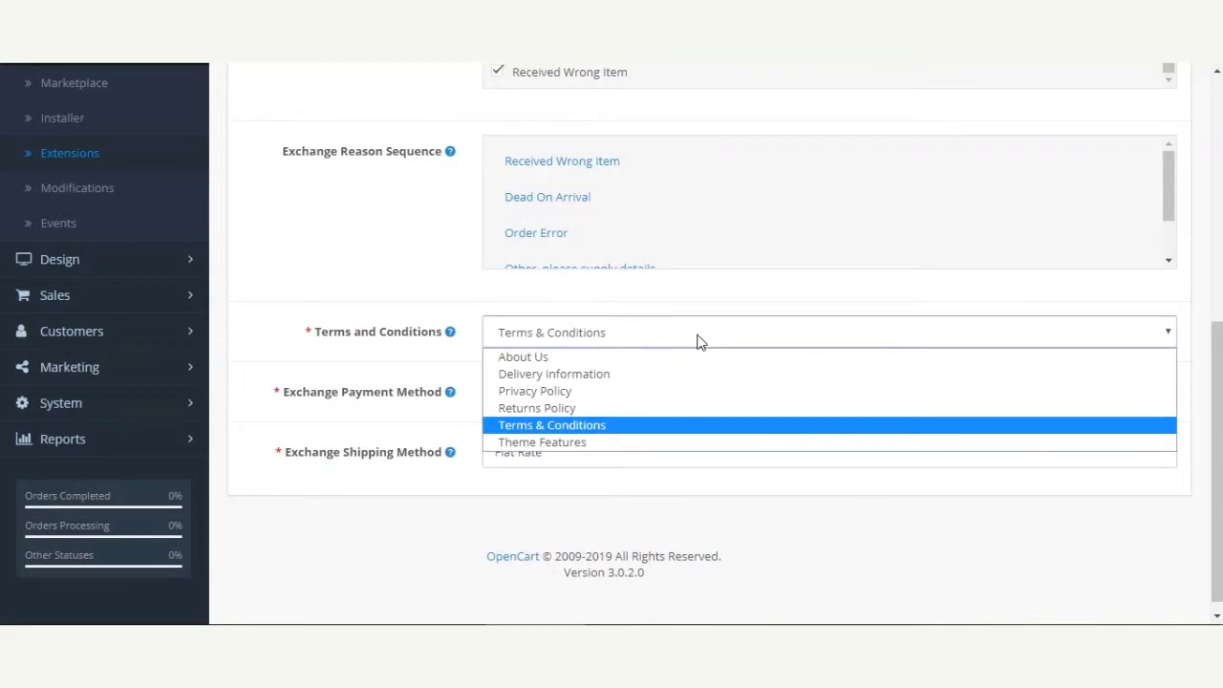
left_click(667, 344)
left_click(667, 344)
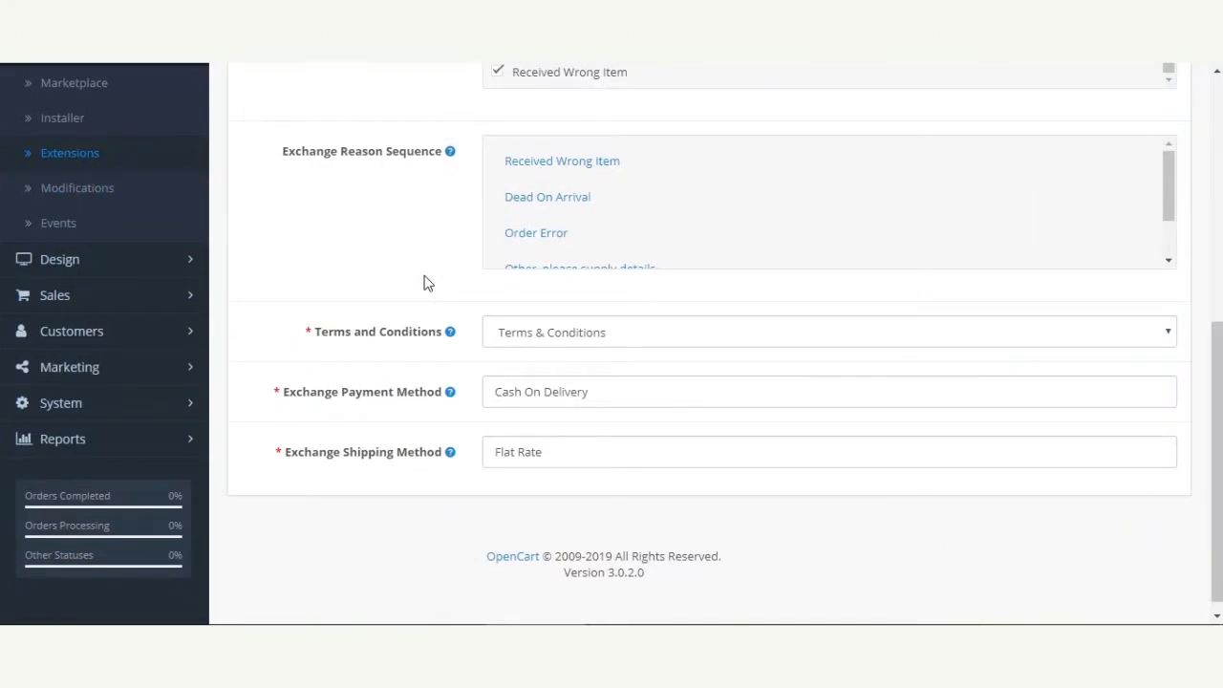
left_click_drag(283, 399, 438, 409)
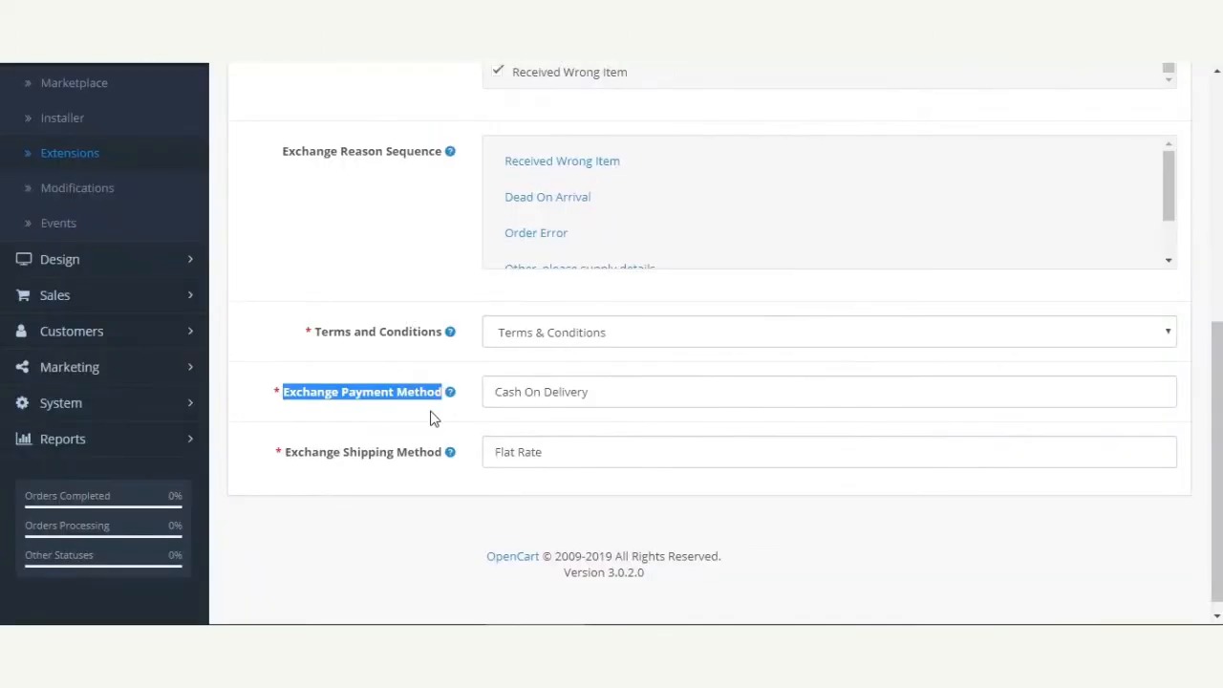
left_click(535, 398)
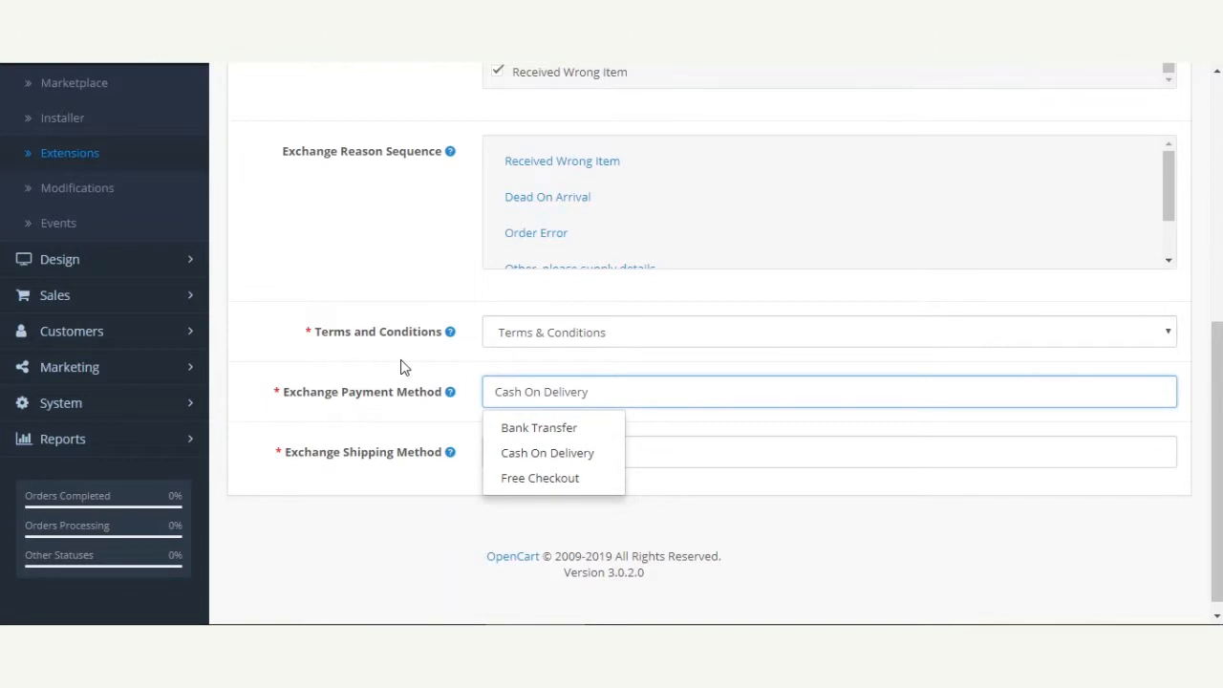
mouse_move(296, 399)
left_click(460, 483)
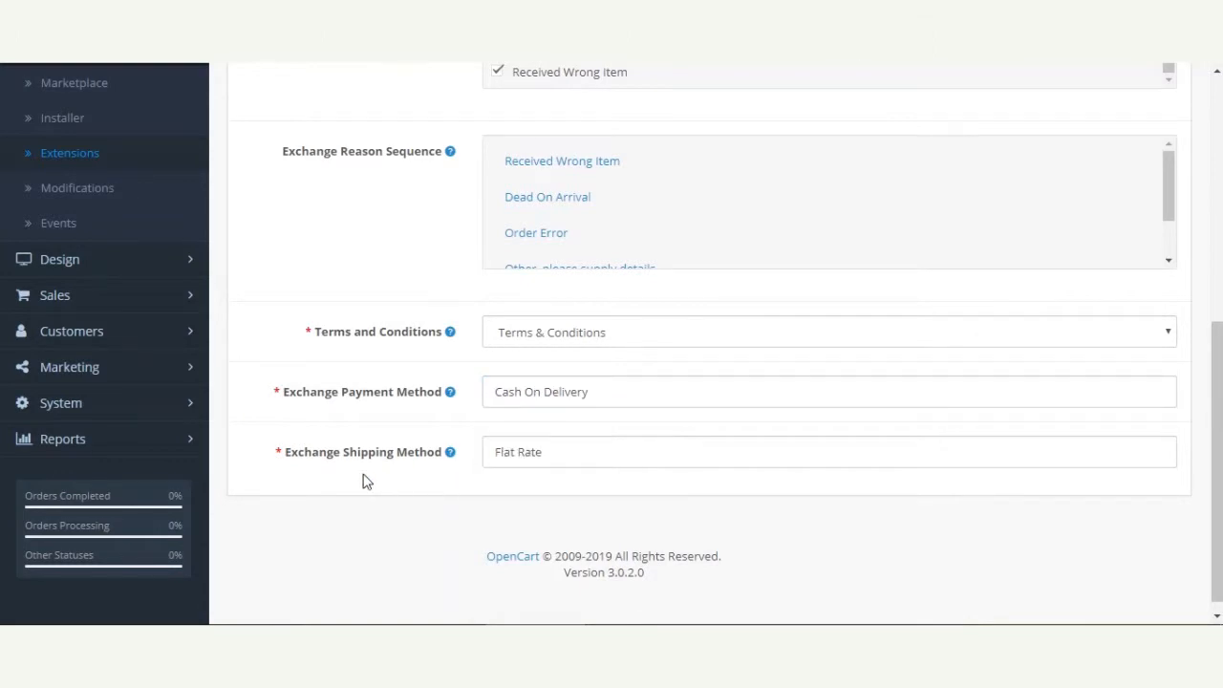
left_click_drag(291, 455, 425, 465)
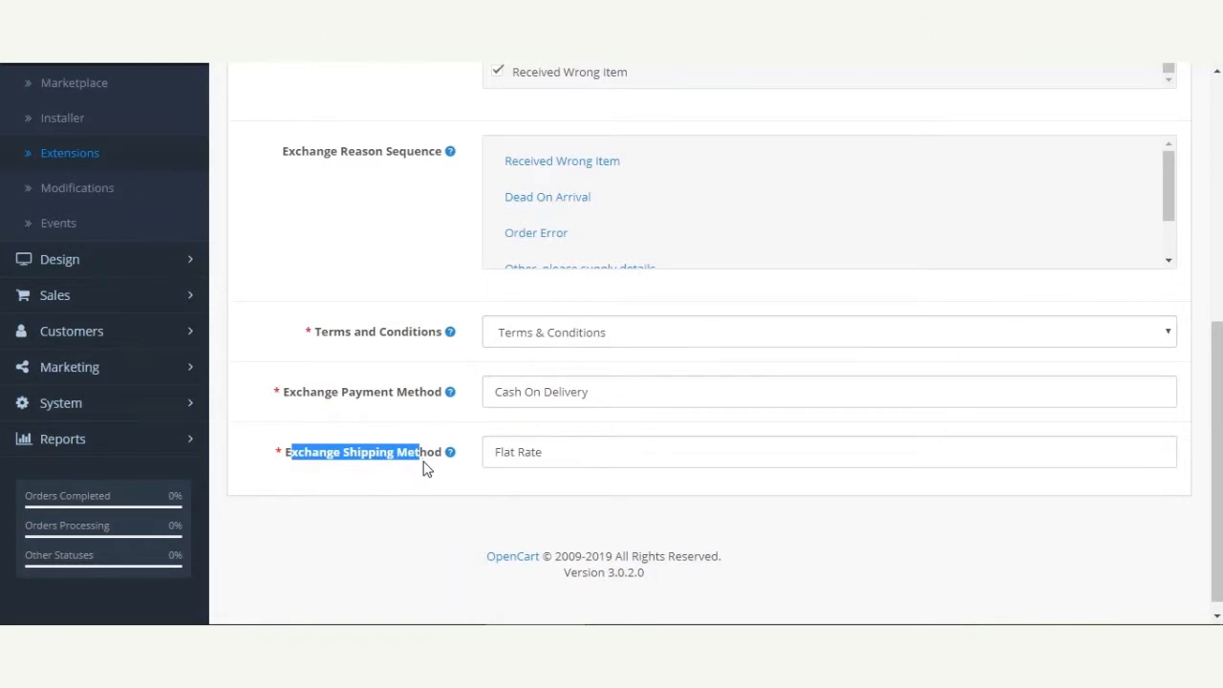
left_click(426, 466)
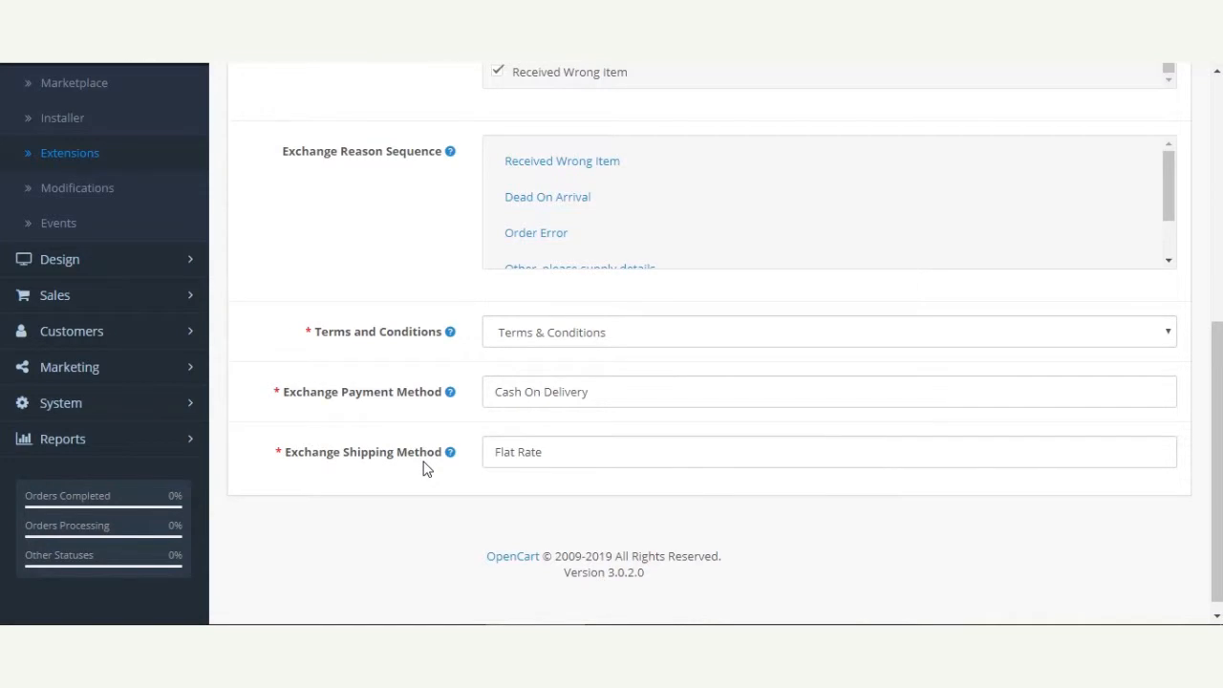
left_click(604, 455)
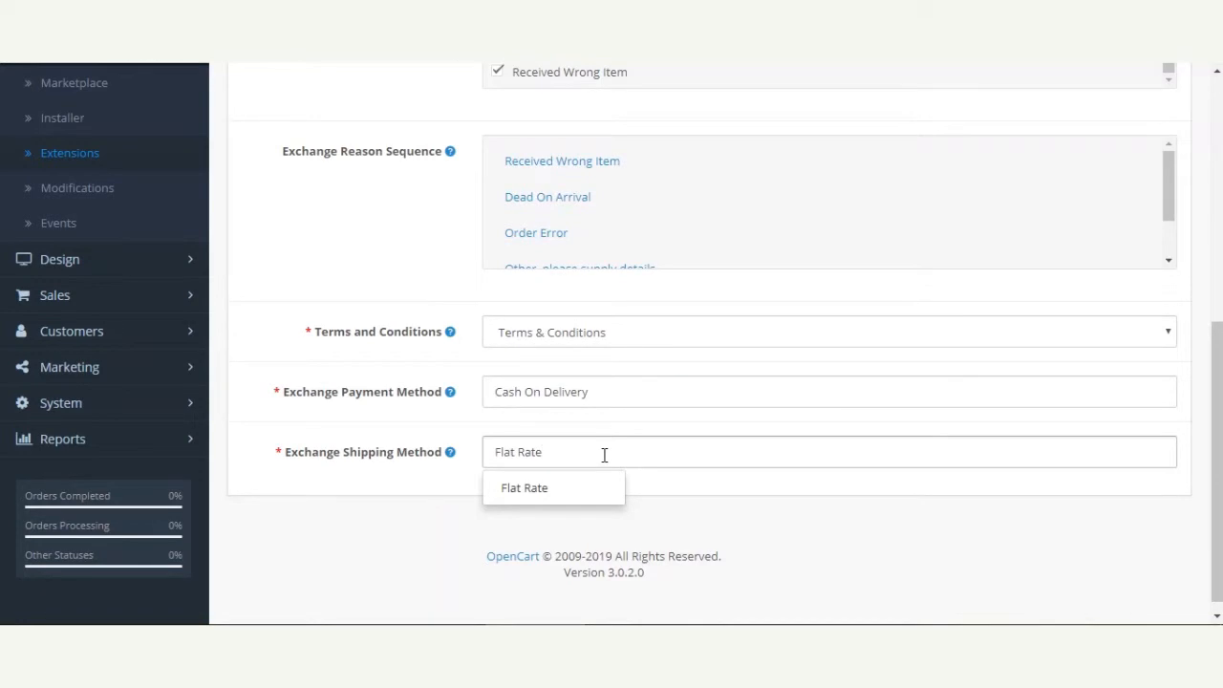
left_click(421, 494)
scroll(1220, 526, "up", 10)
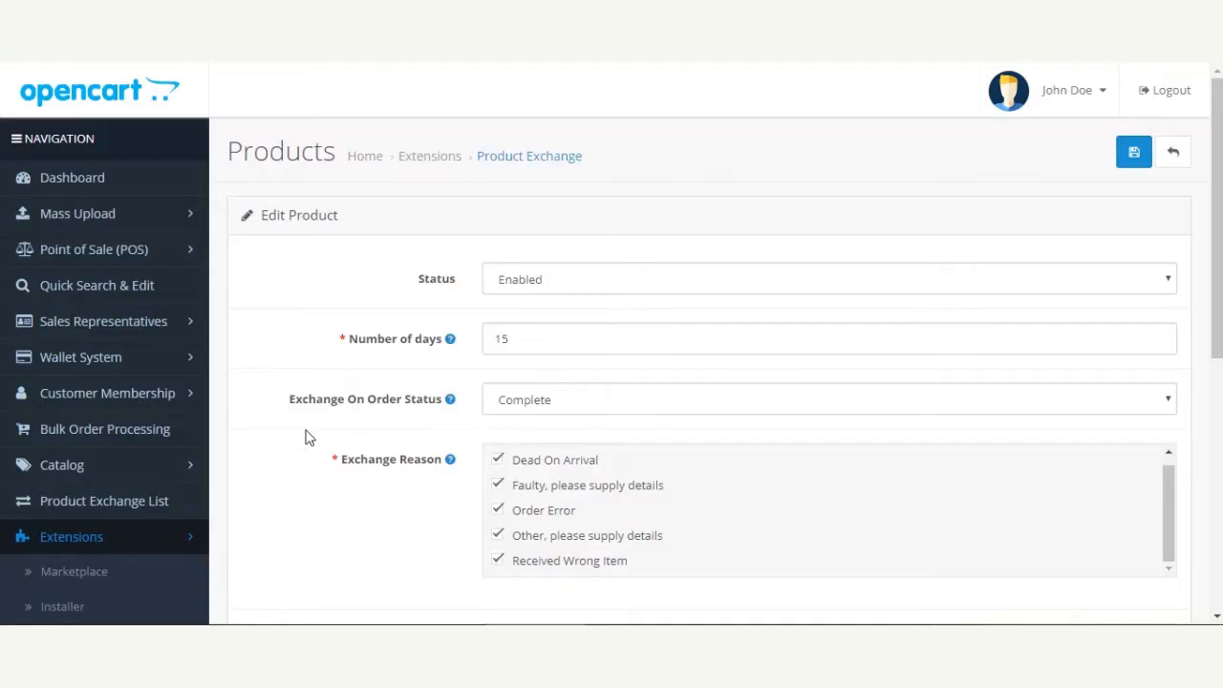
Review the Product Exchange settings, including the Exchange Reason Sequence, terms, payment method and shipping method
scroll(374, 519, "down", 2)
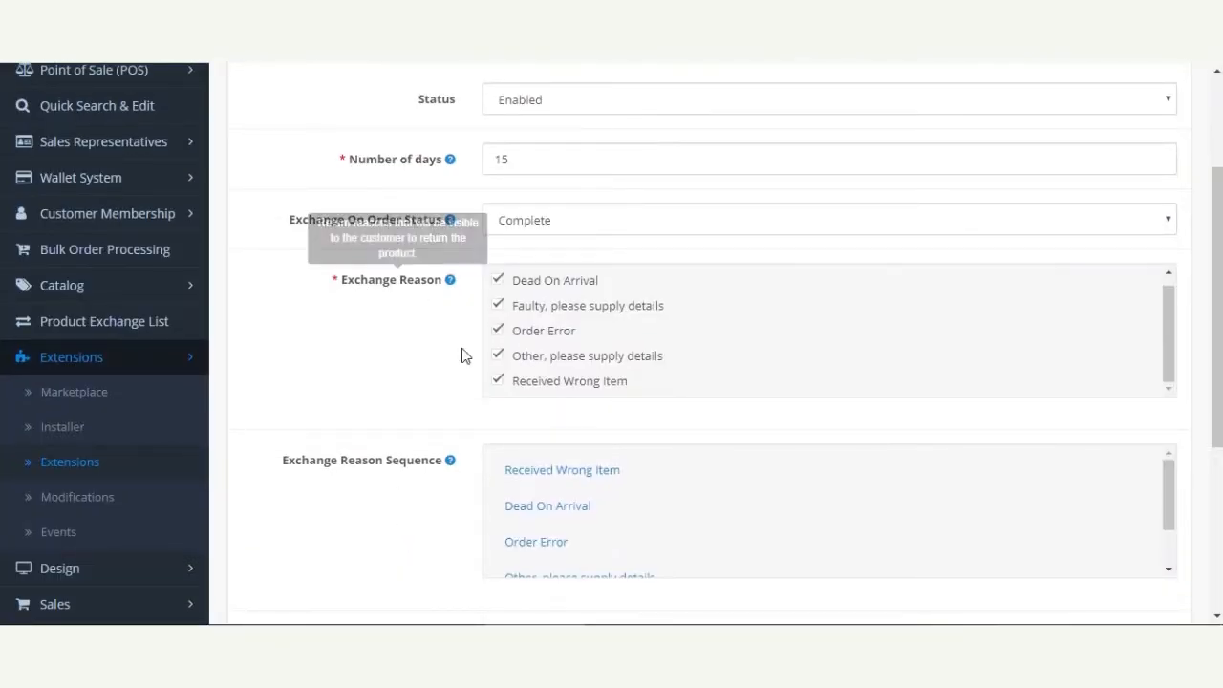
mouse_move(303, 472)
left_click_drag(297, 466, 428, 470)
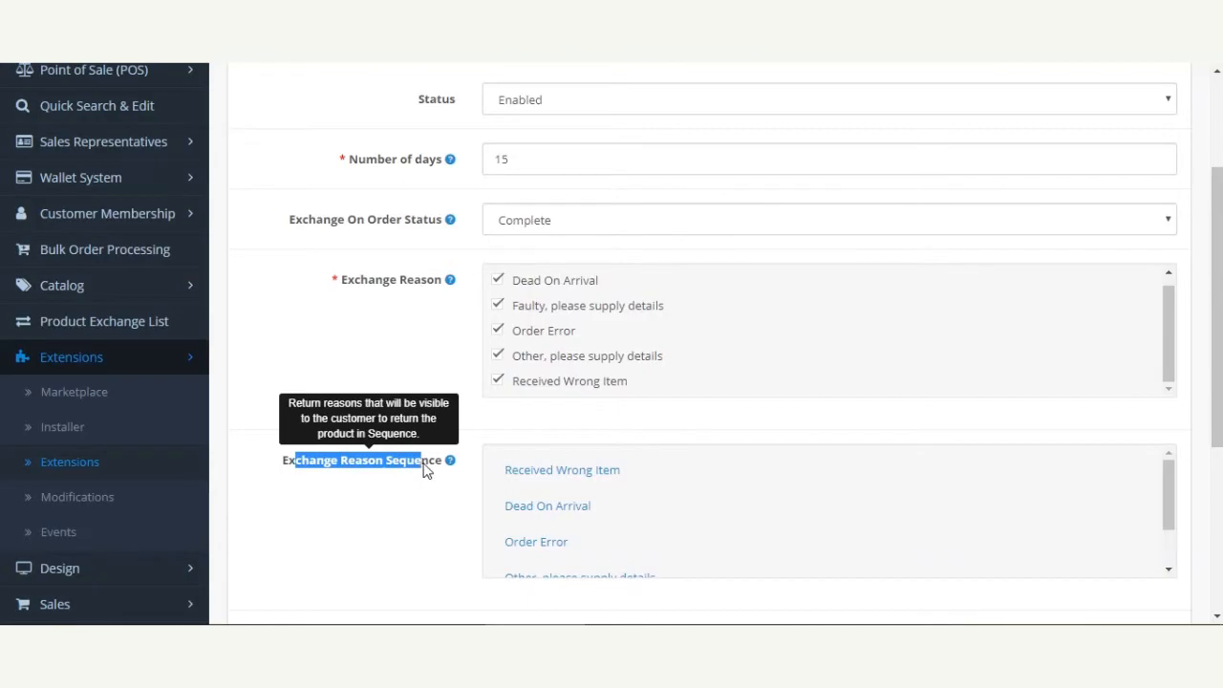
left_click(390, 511)
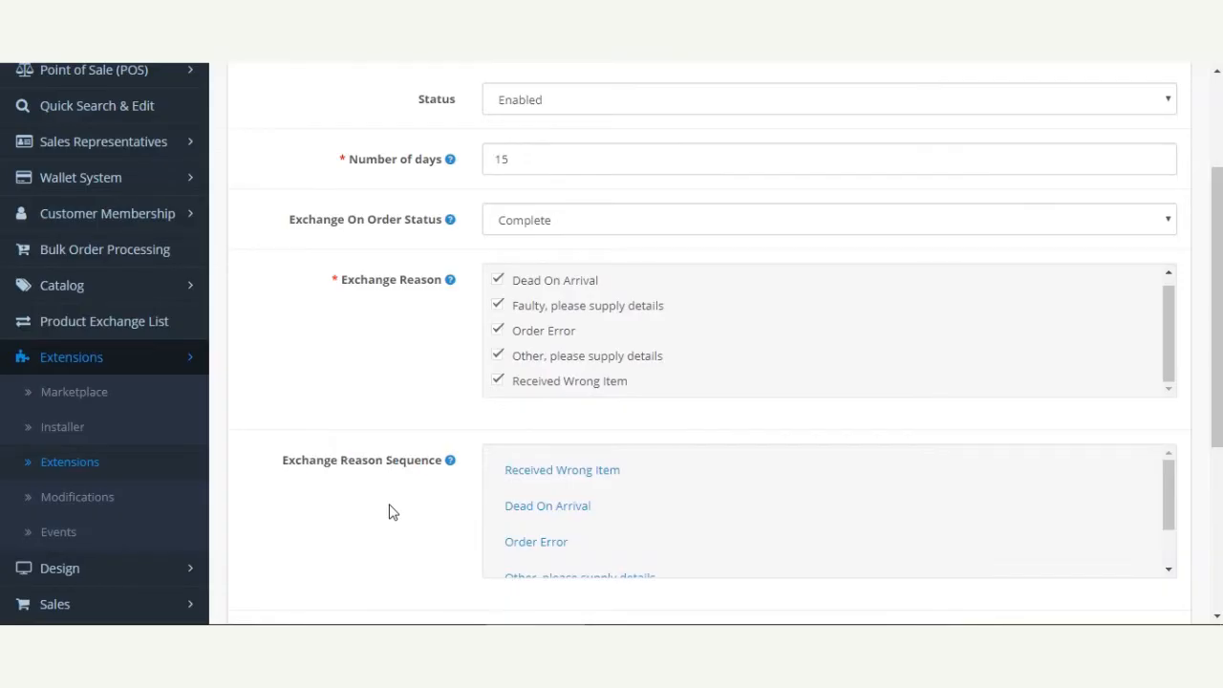
scroll(389, 510, "down", 4)
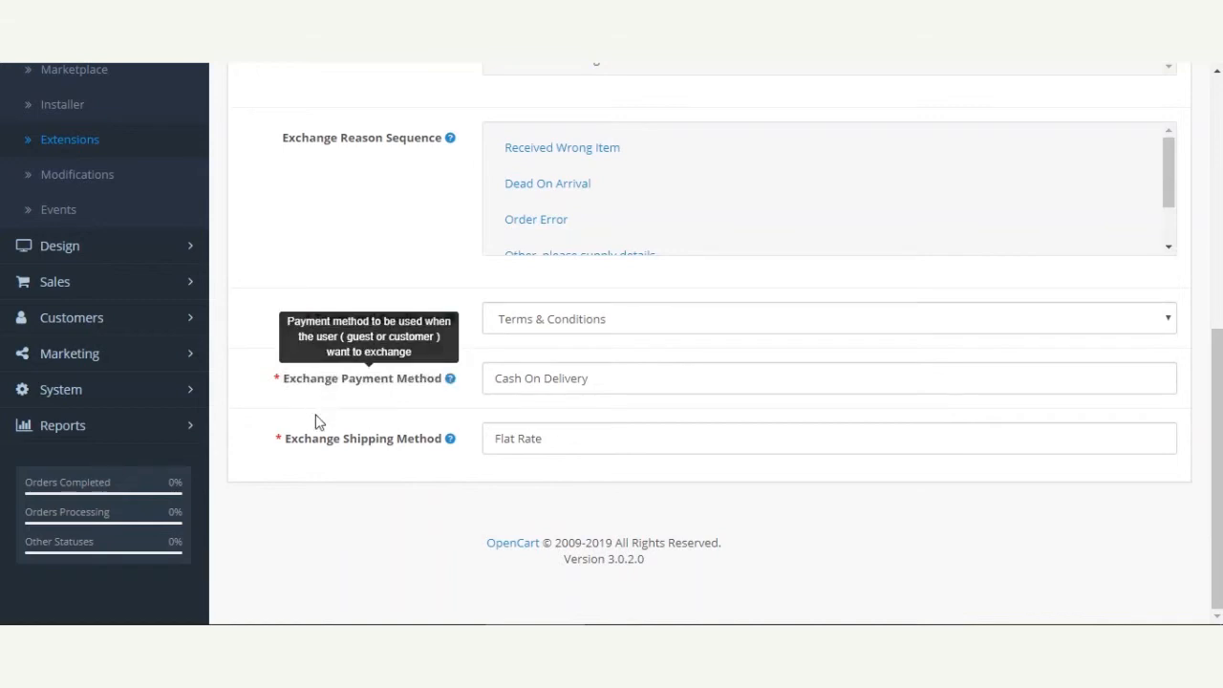
left_click_drag(1210, 469, 1216, 237)
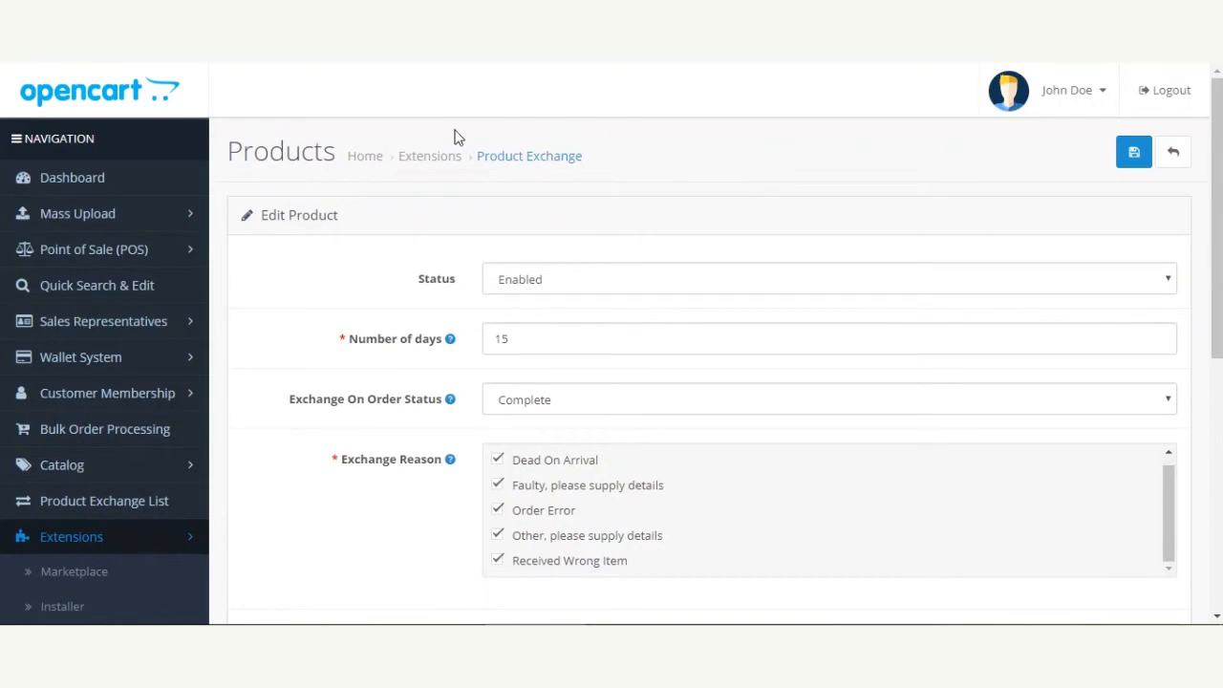
Switch to the OpenCart Product Exchange product page in the Webkul Store
left_click(366, 27)
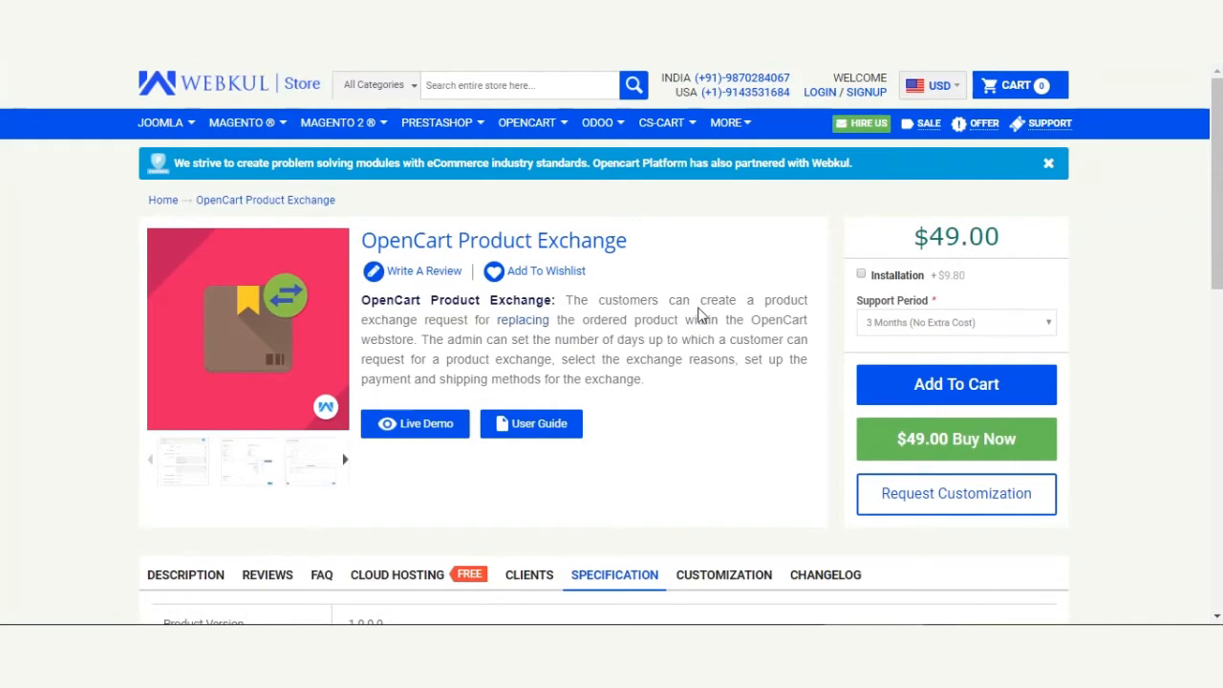